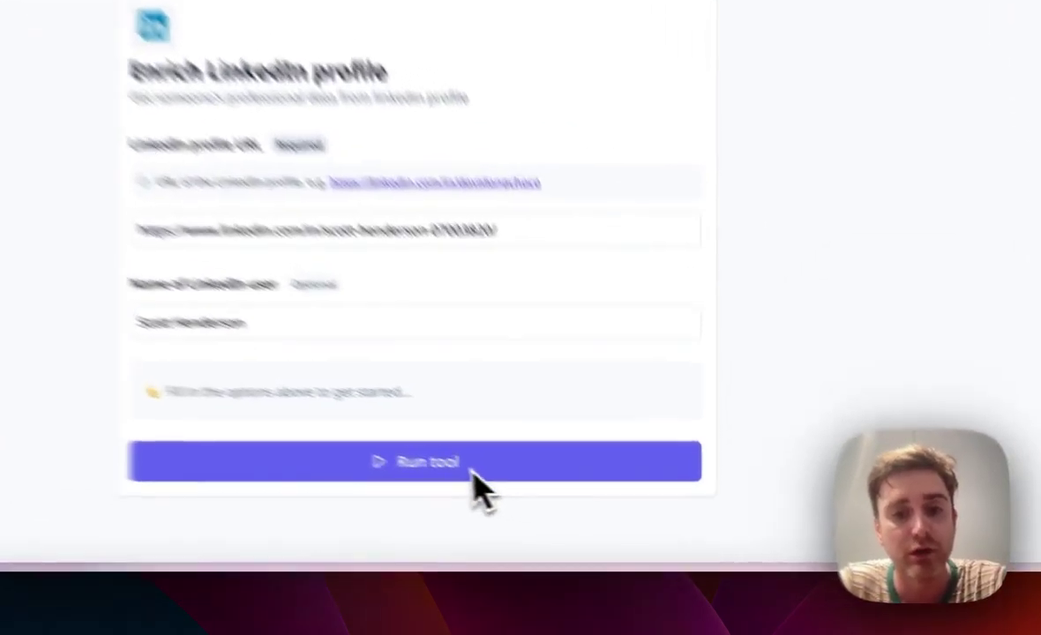
# Step: Run Enrich LinkedIn profile on the entered profile and read through the generated career Summary
pyautogui.click(559, 496)
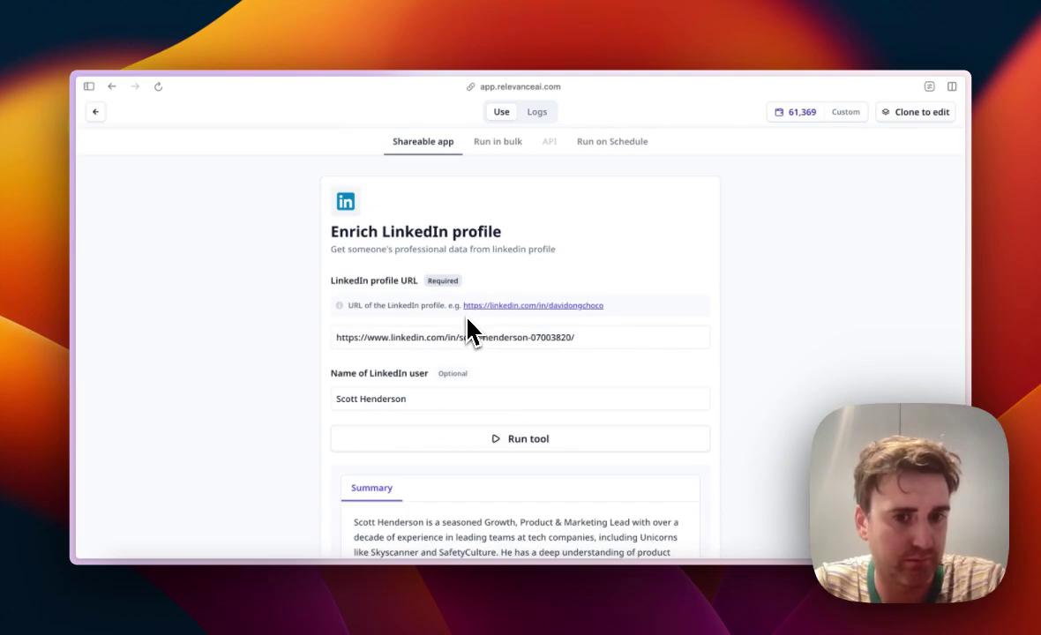
pyautogui.scroll(-2, 472, 333)
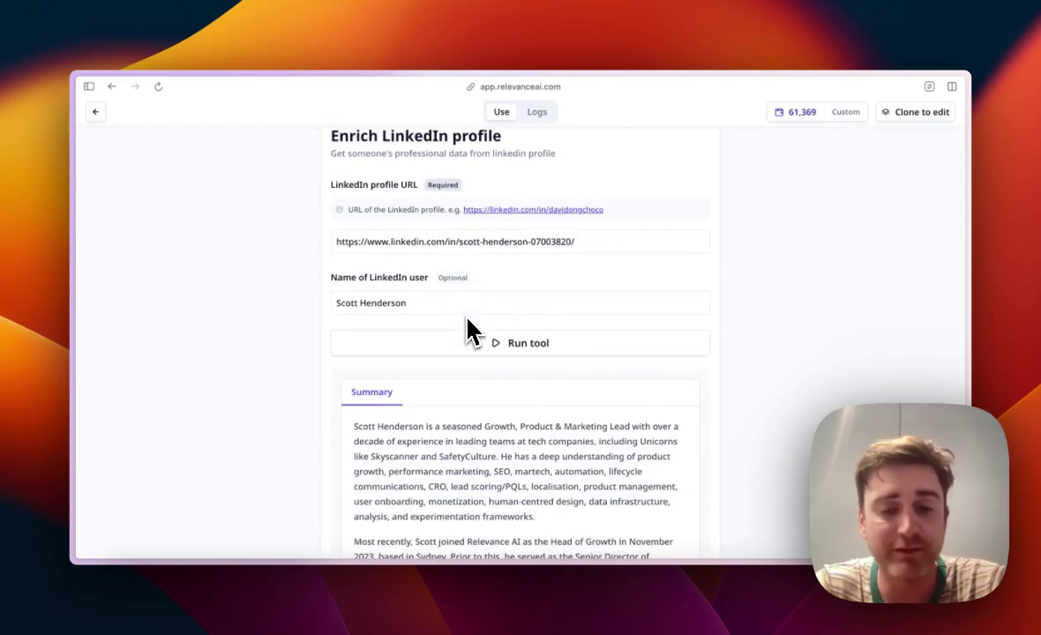
pyautogui.scroll(-2, 447, 472)
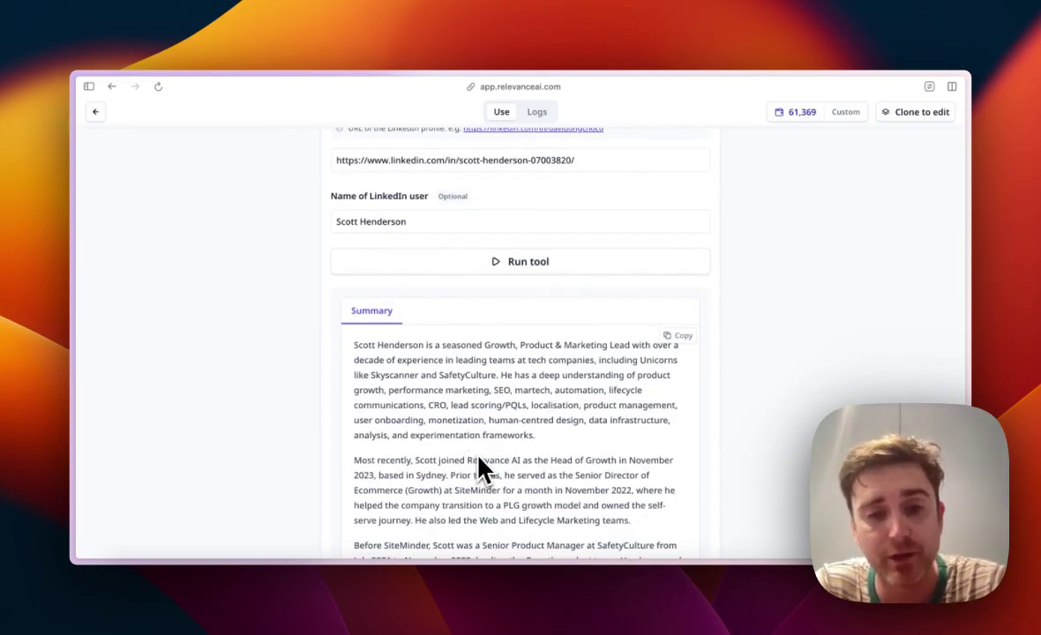
pyautogui.scroll(-1, 483, 470)
pyautogui.scroll(-3, 479, 381)
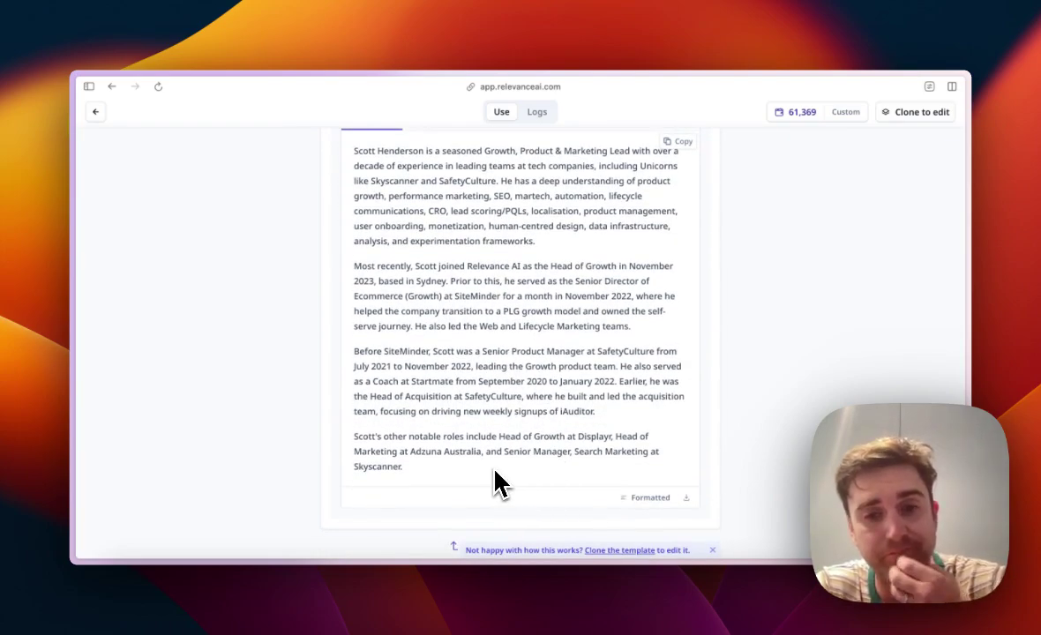
pyautogui.scroll(6, 562, 432)
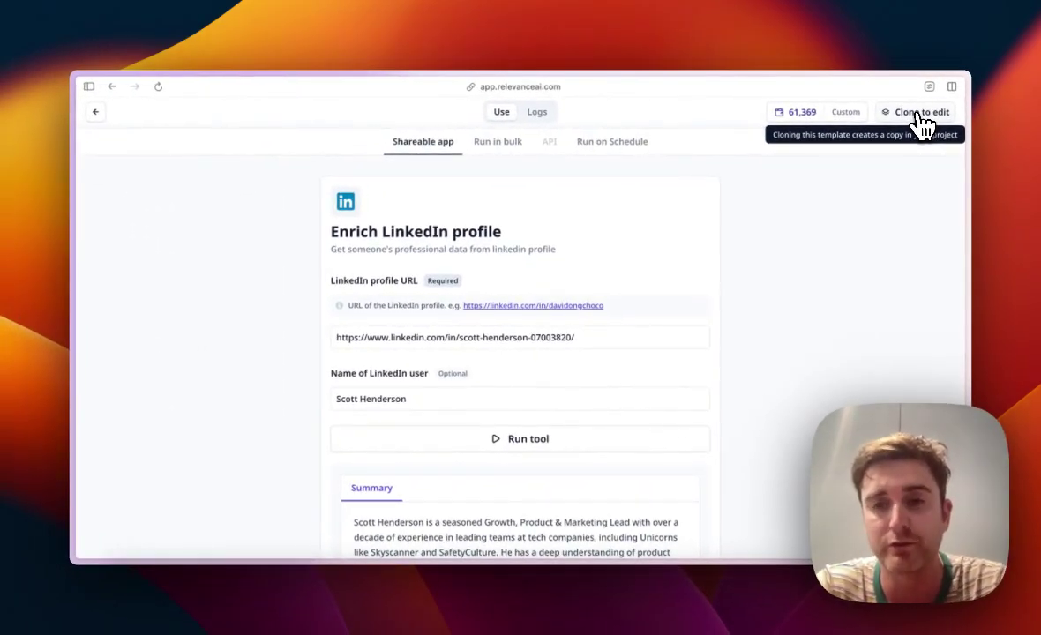
# Step: Clone the Enrich LinkedIn profile template into your account
pyautogui.click(917, 113)
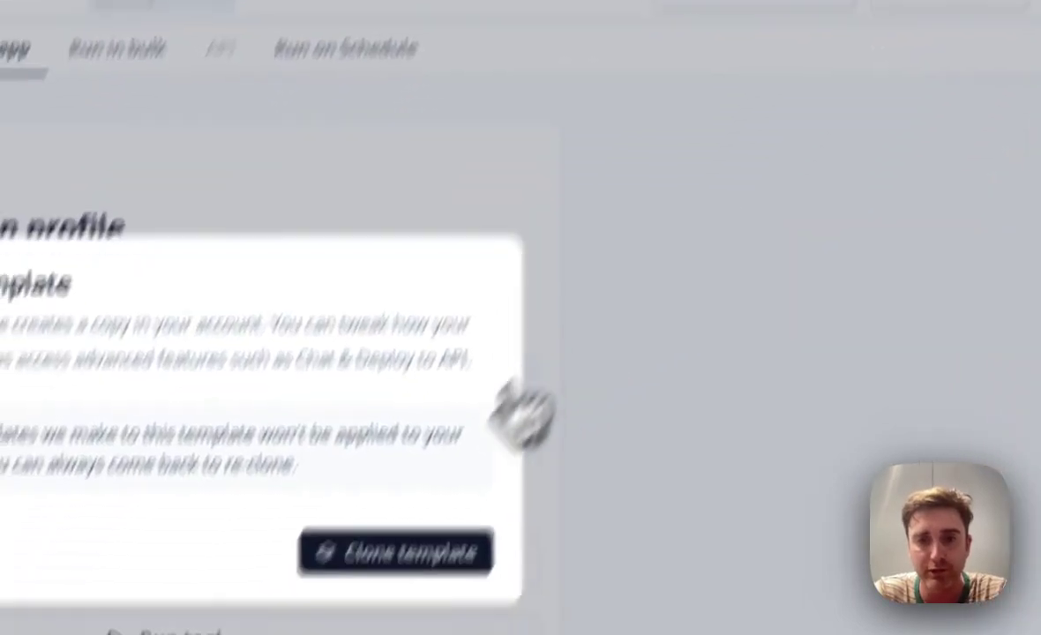
pyautogui.click(472, 415)
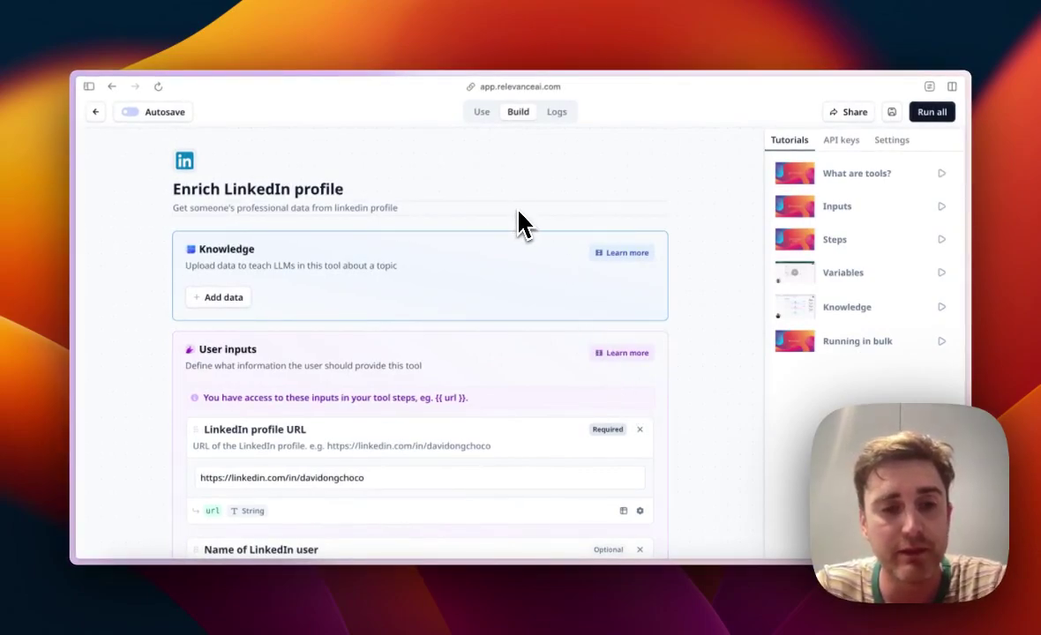
pyautogui.scroll(-1, 702, 355)
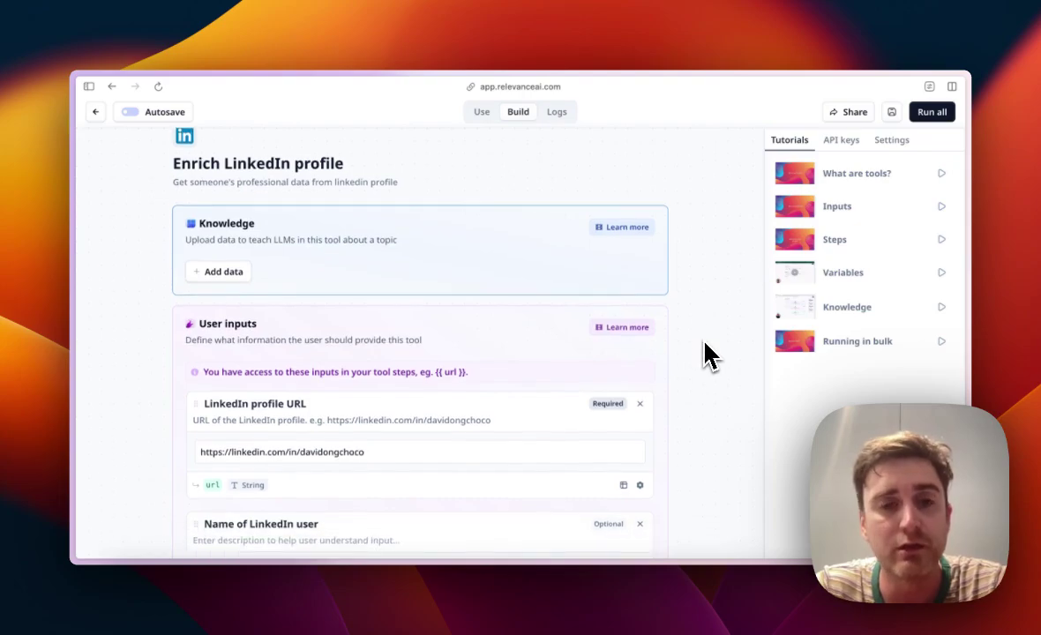
# Step: Run all steps of the cloned tool to fetch and filter the profile data
pyautogui.scroll(-1, 674, 353)
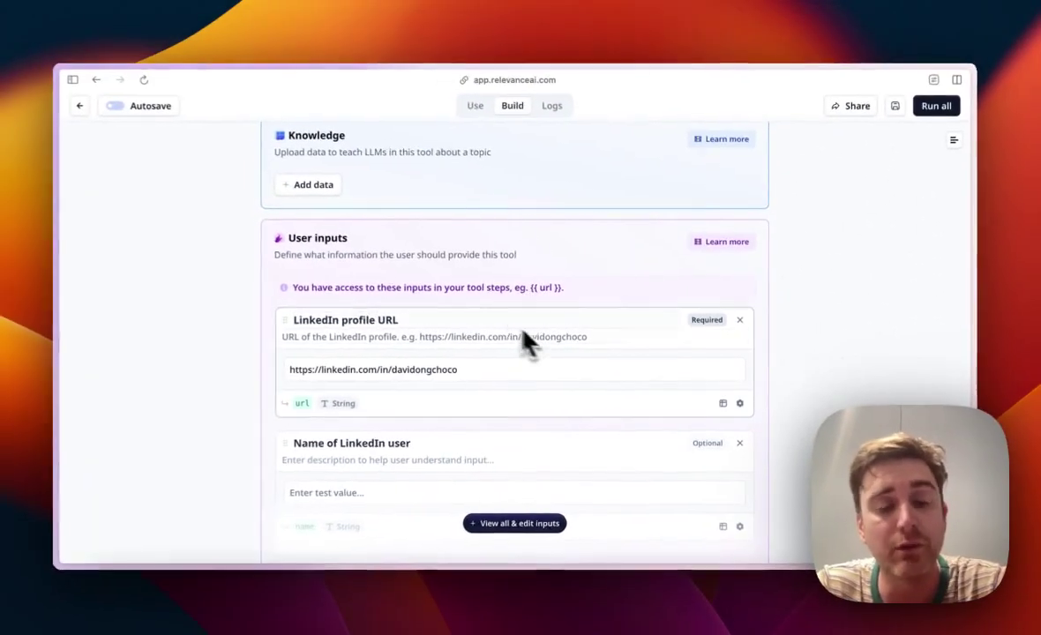
pyautogui.scroll(-1, 438, 298)
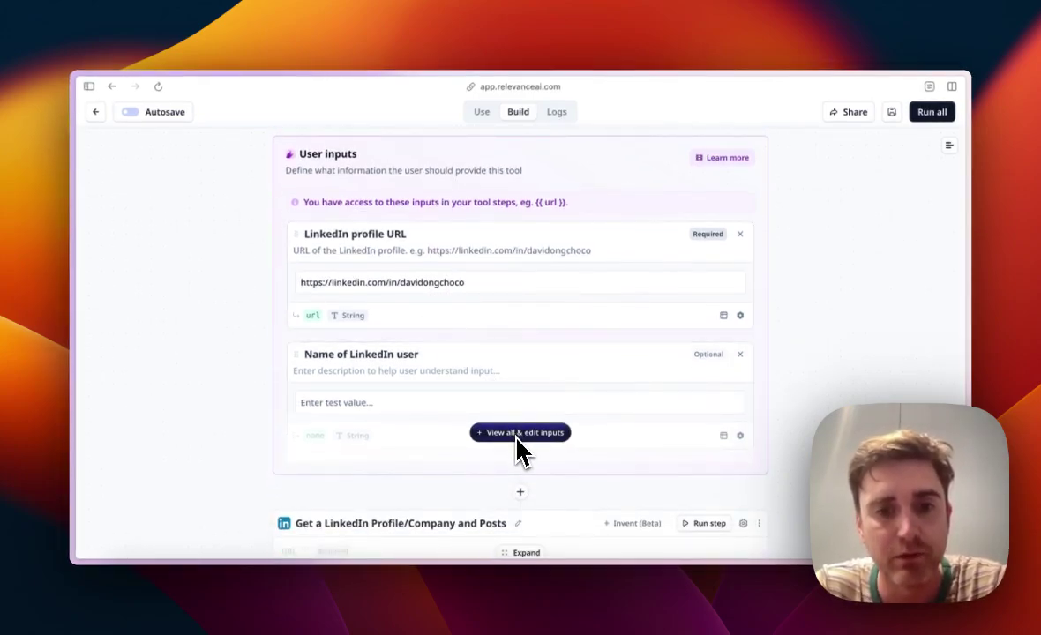
pyautogui.scroll(-1, 518, 447)
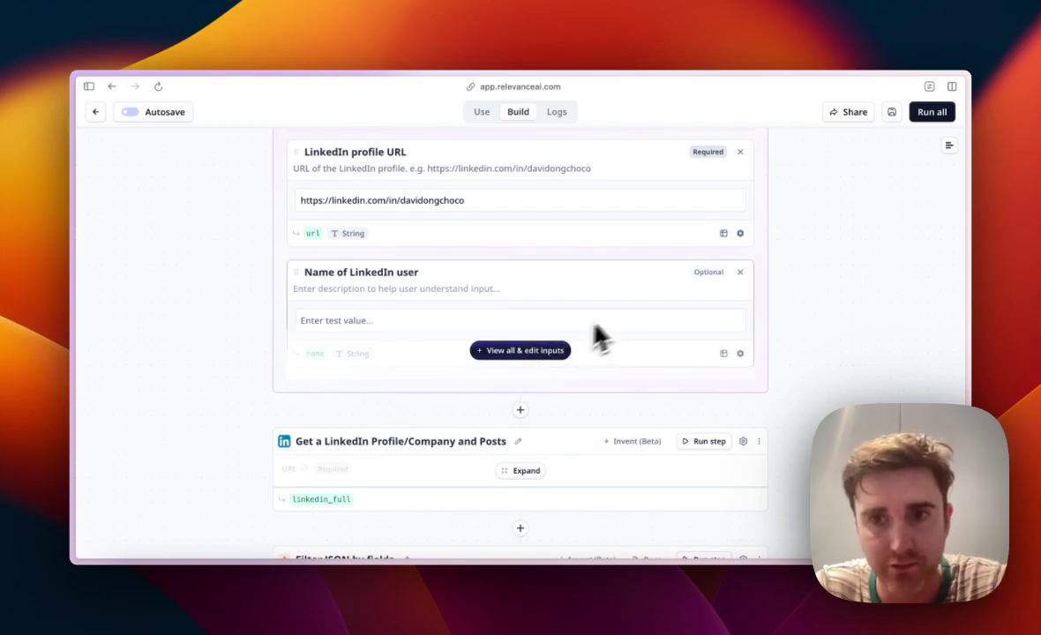
pyautogui.scroll(3, 862, 225)
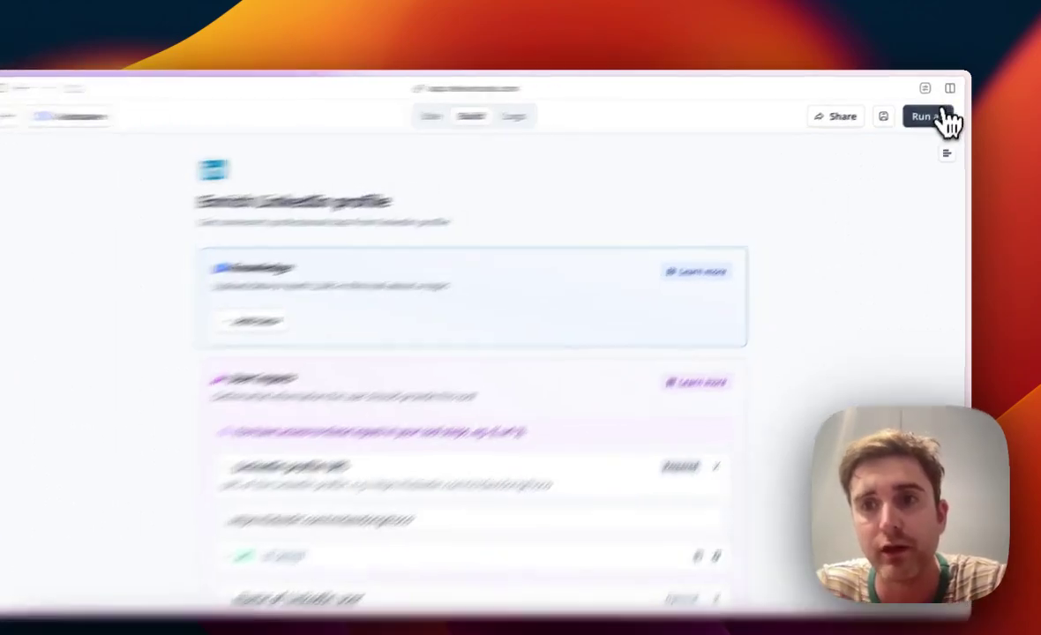
pyautogui.click(926, 115)
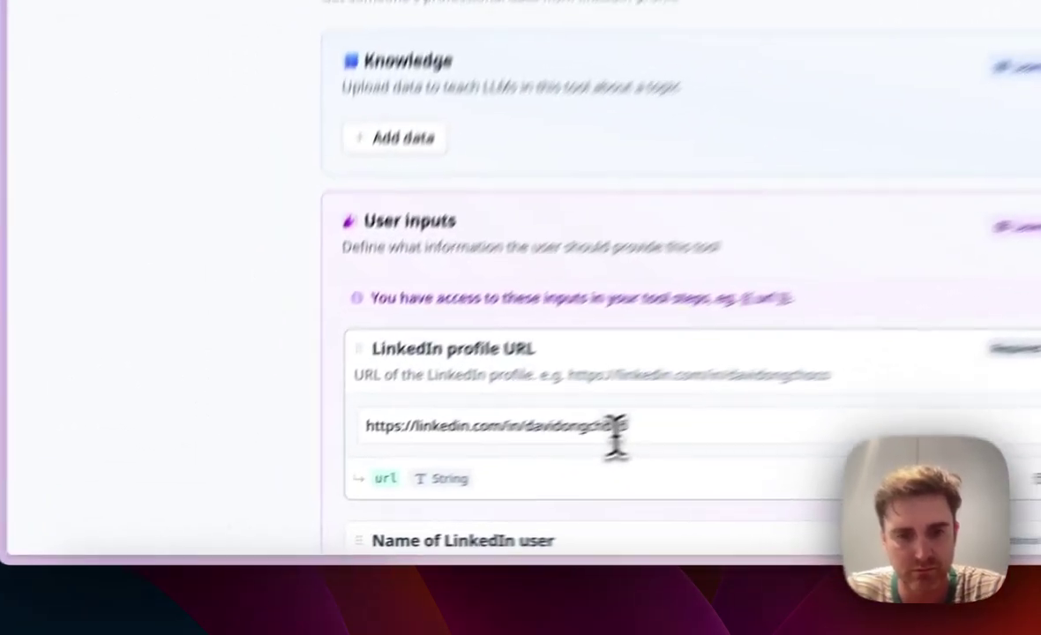
# Step: Replace the example LinkedIn profile URL test value with the pasted profile link
pyautogui.tripleClick(614, 427)
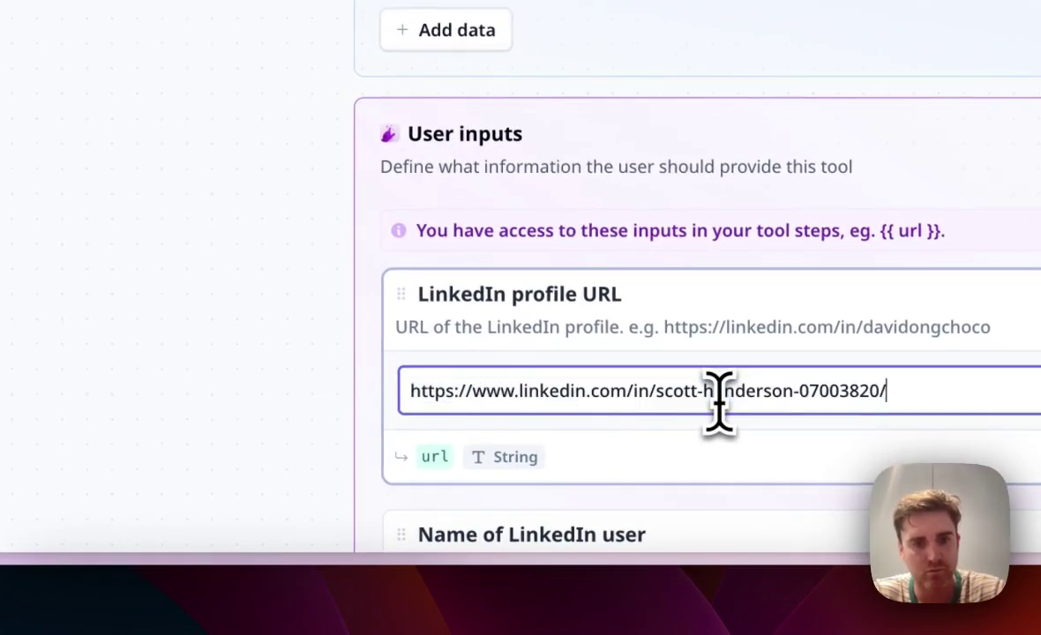
pyautogui.click(146, 331)
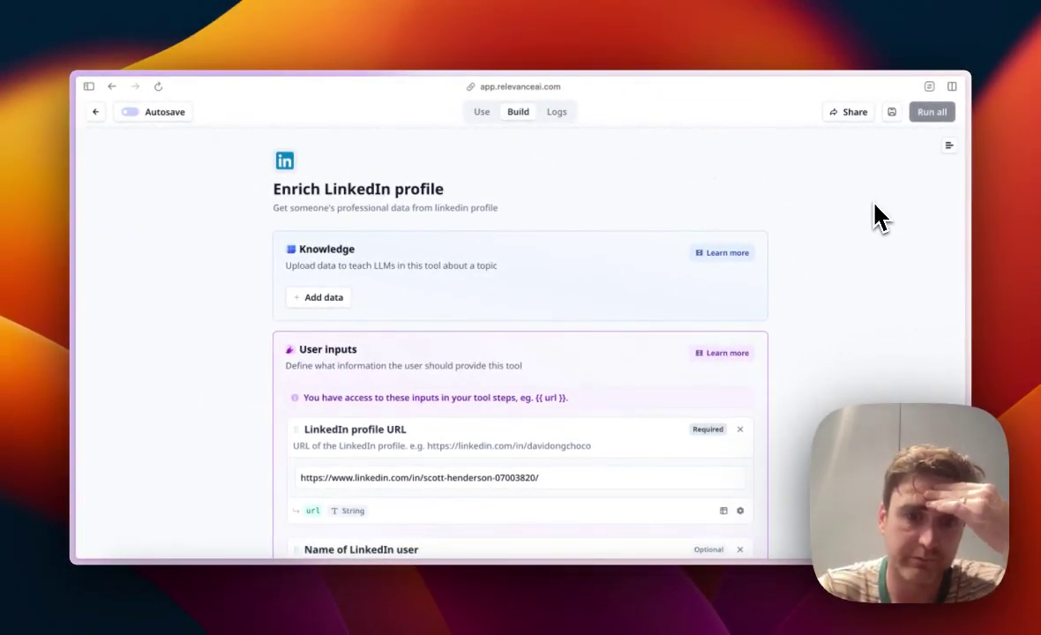
pyautogui.scroll(-15, 877, 216)
pyautogui.scroll(15, 875, 215)
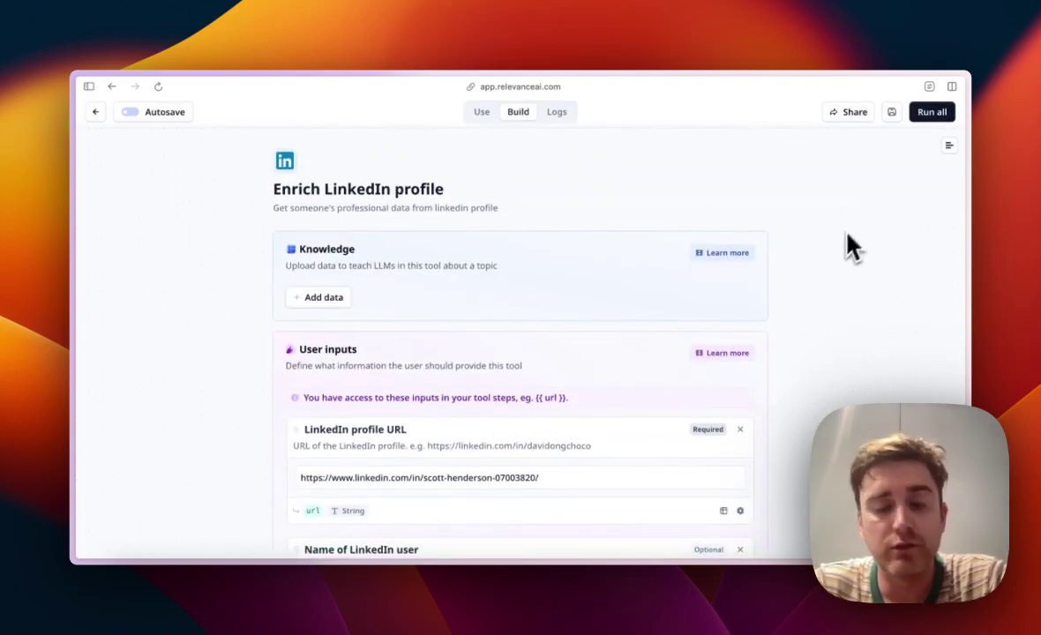
pyautogui.scroll(-3, 817, 275)
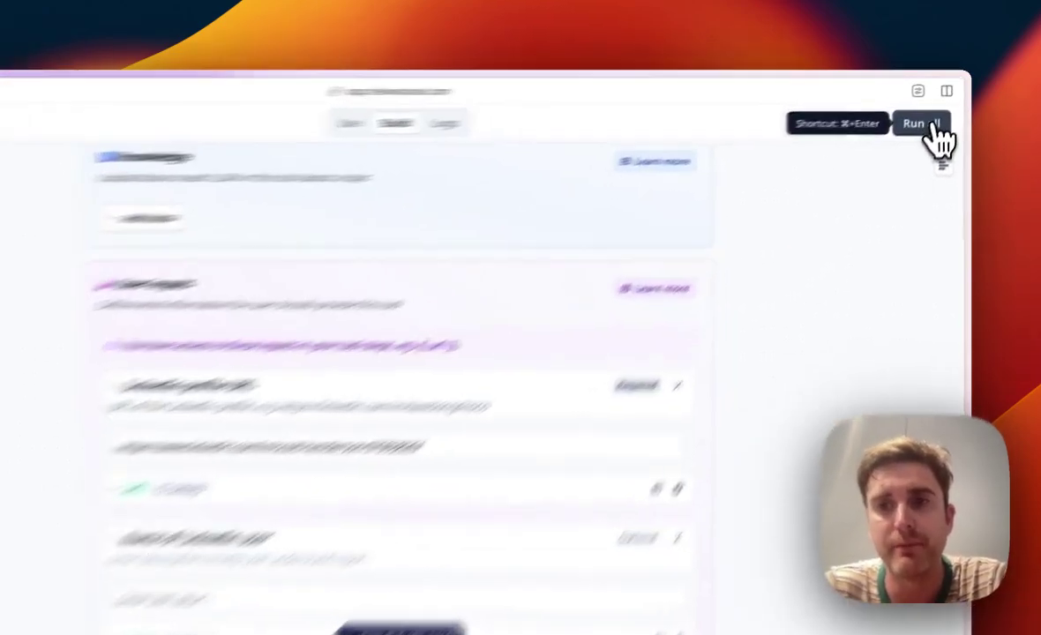
# Step: Run all steps with the new profile URL and review the LLM step's prompt and outputs
pyautogui.click(934, 113)
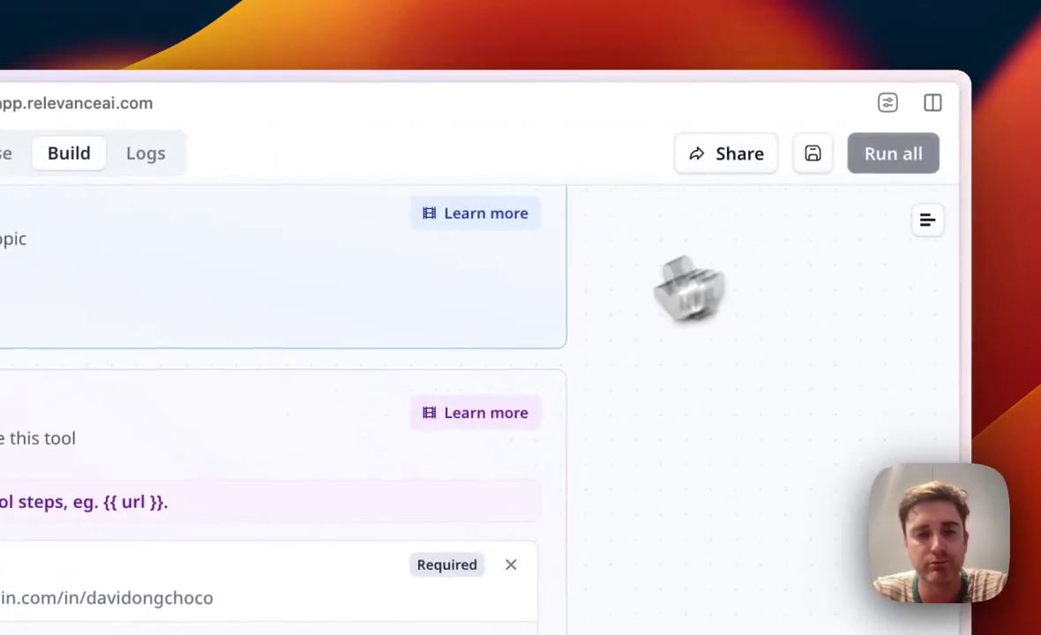
pyautogui.scroll(-8, 564, 344)
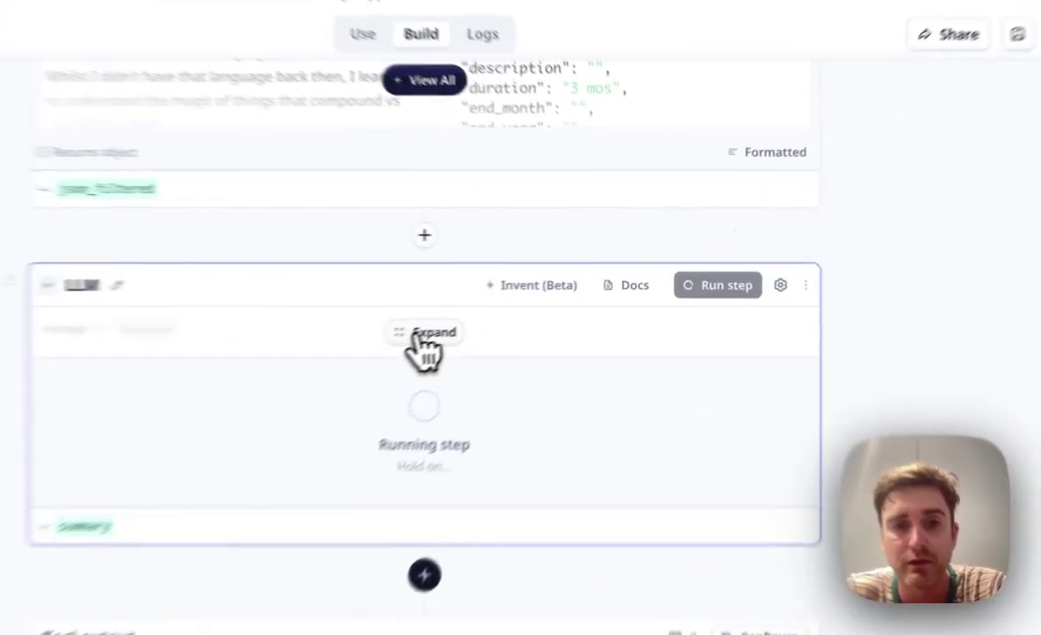
pyautogui.click(523, 299)
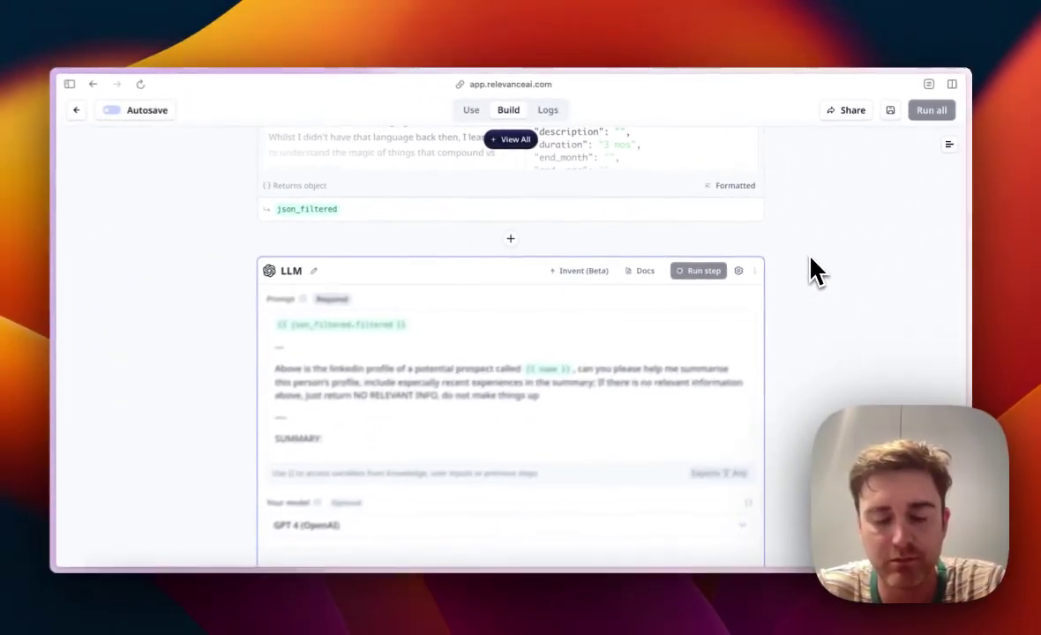
pyautogui.scroll(-1, 811, 260)
pyautogui.scroll(-10, 818, 269)
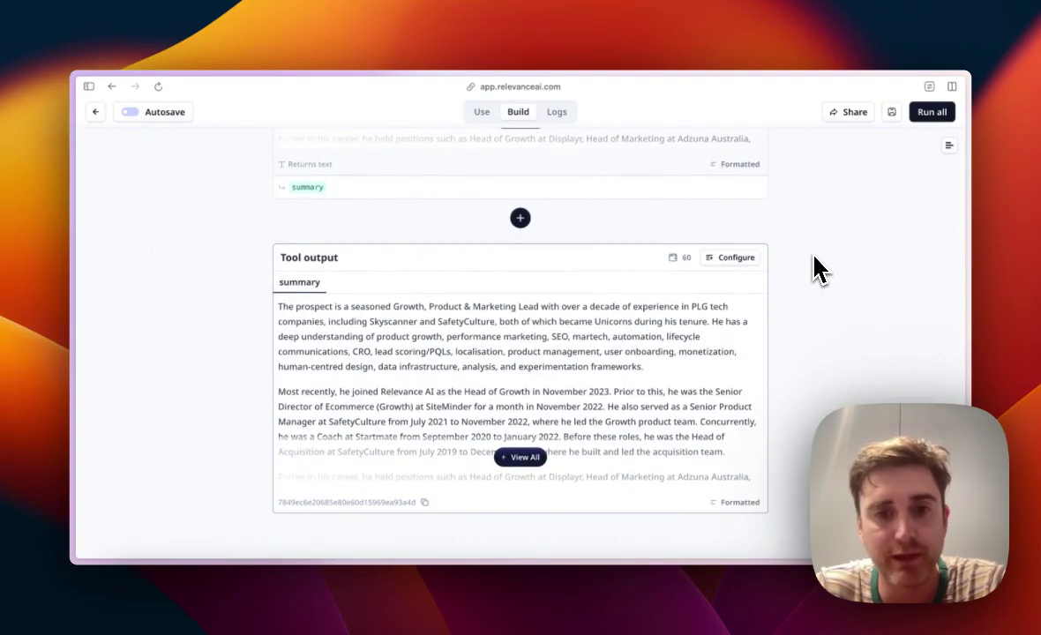
pyautogui.scroll(10, 617, 407)
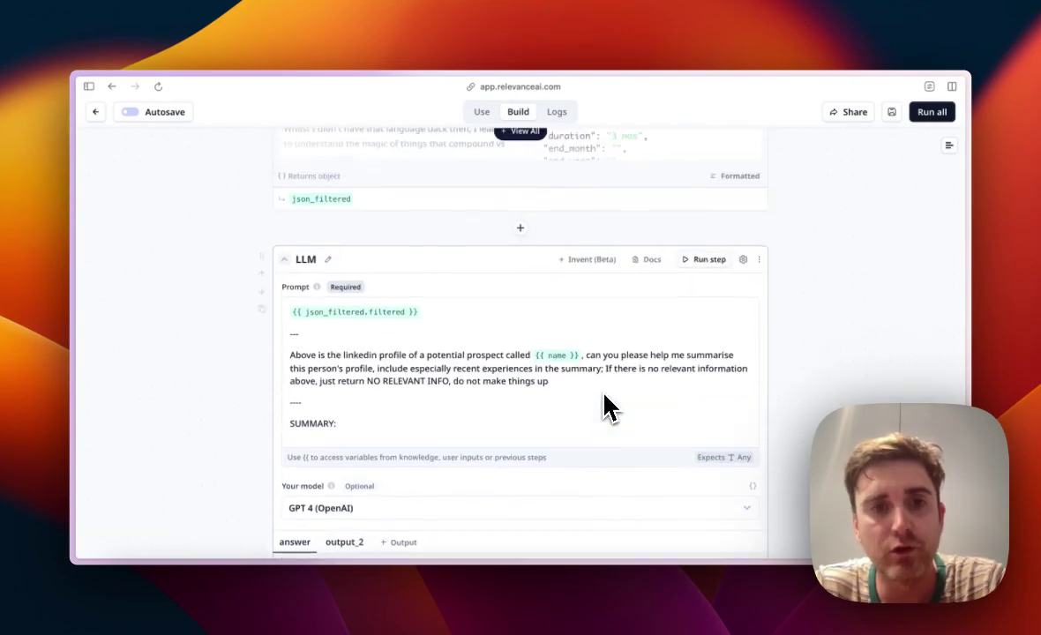
pyautogui.scroll(10, 609, 406)
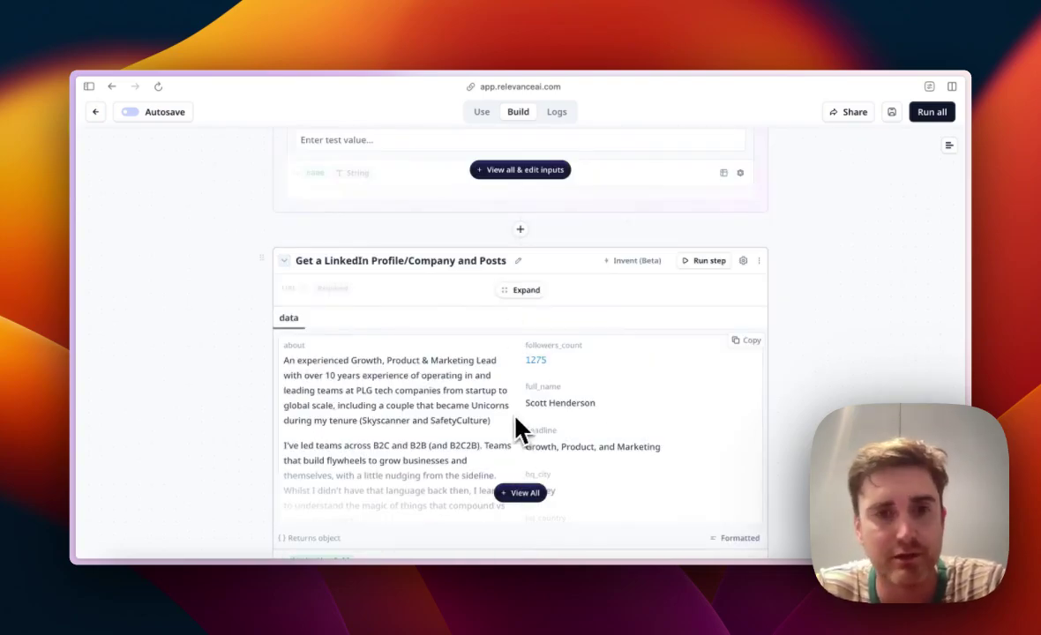
pyautogui.scroll(-1, 519, 430)
pyautogui.scroll(-6, 498, 446)
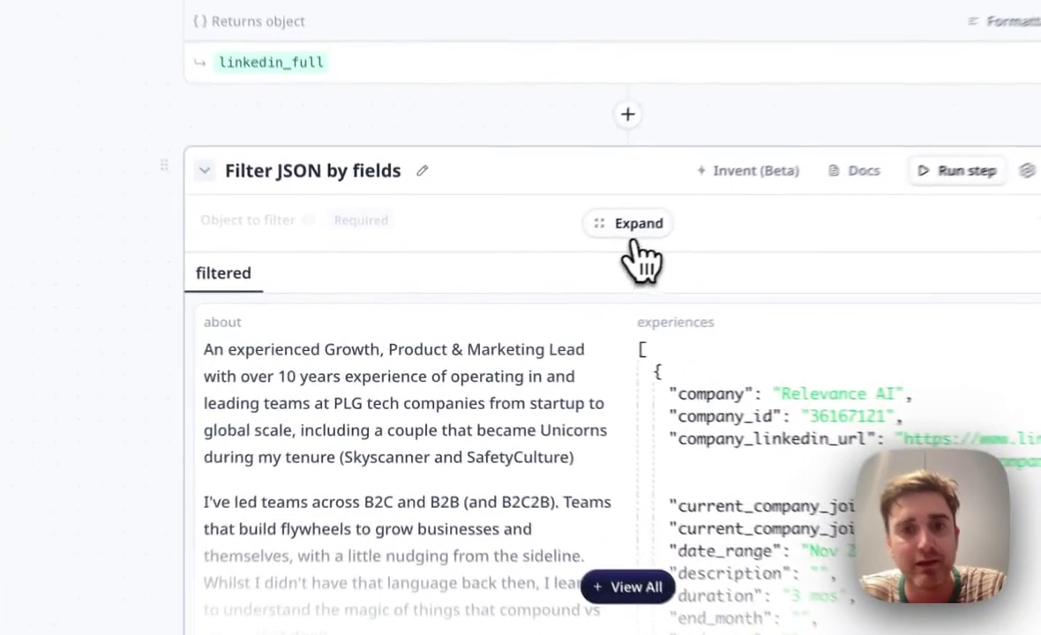
# Step: Expand the Filter JSON by fields step, then review down to the tool's summary output
pyautogui.click(522, 275)
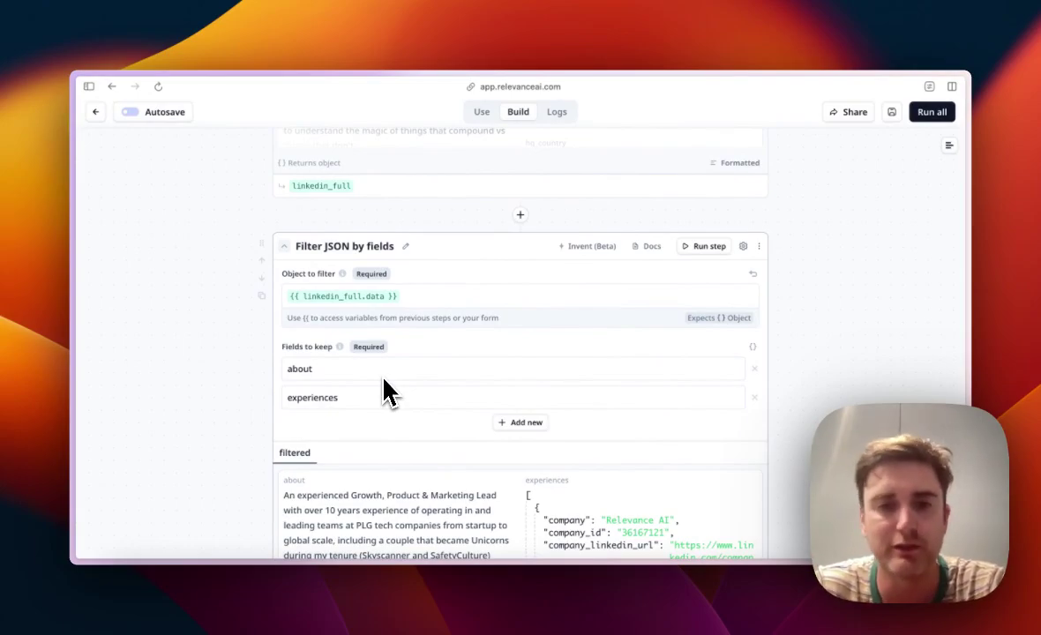
pyautogui.scroll(-10, 195, 414)
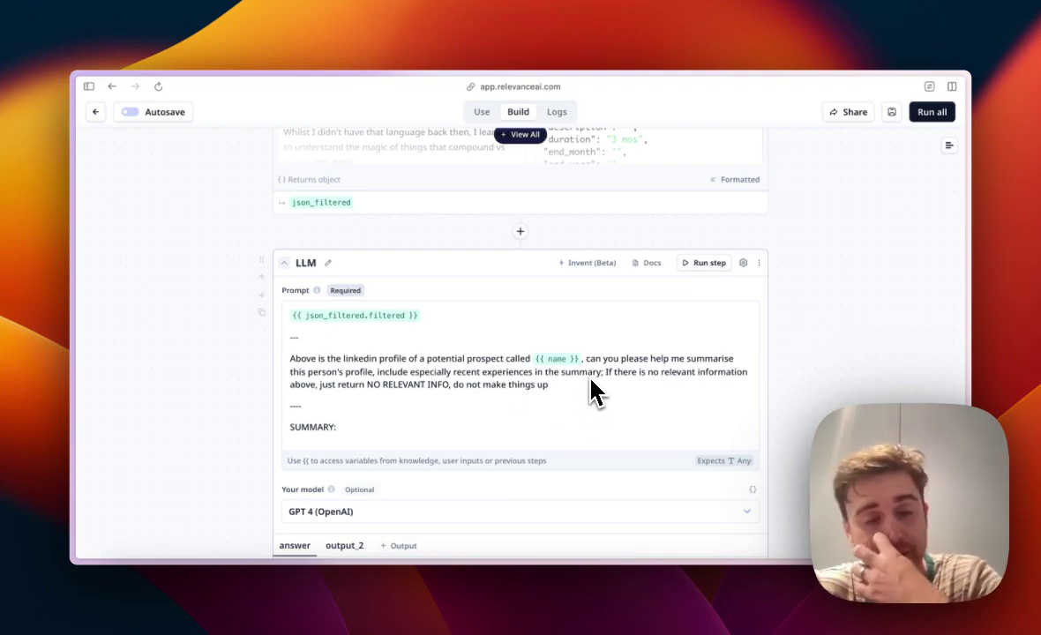
pyautogui.scroll(-10, 593, 390)
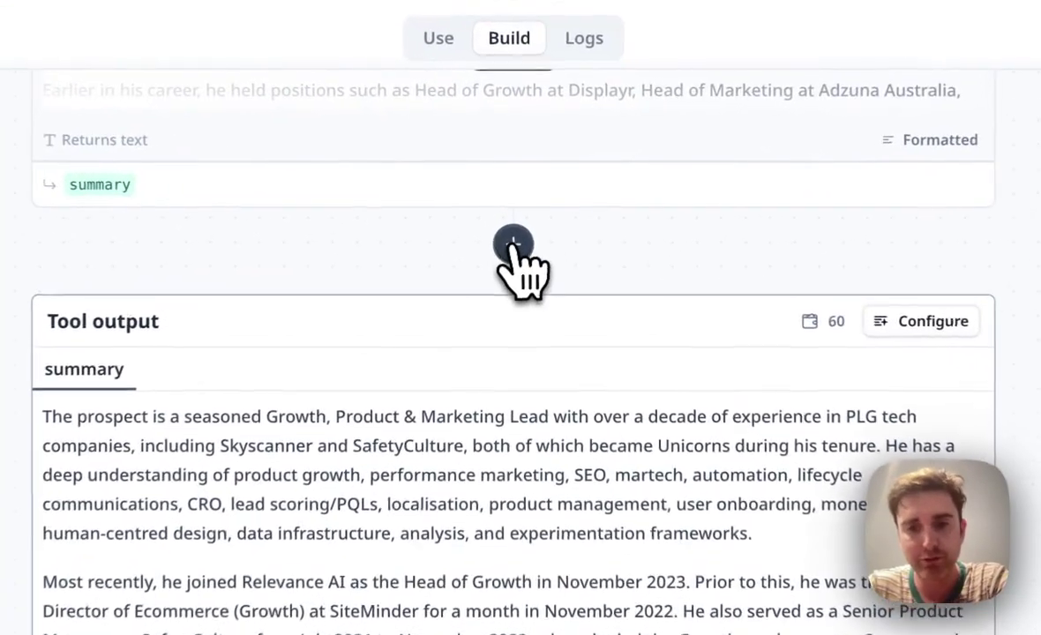
# Step: Add a Slack post-message step before the tool output
pyautogui.click(519, 219)
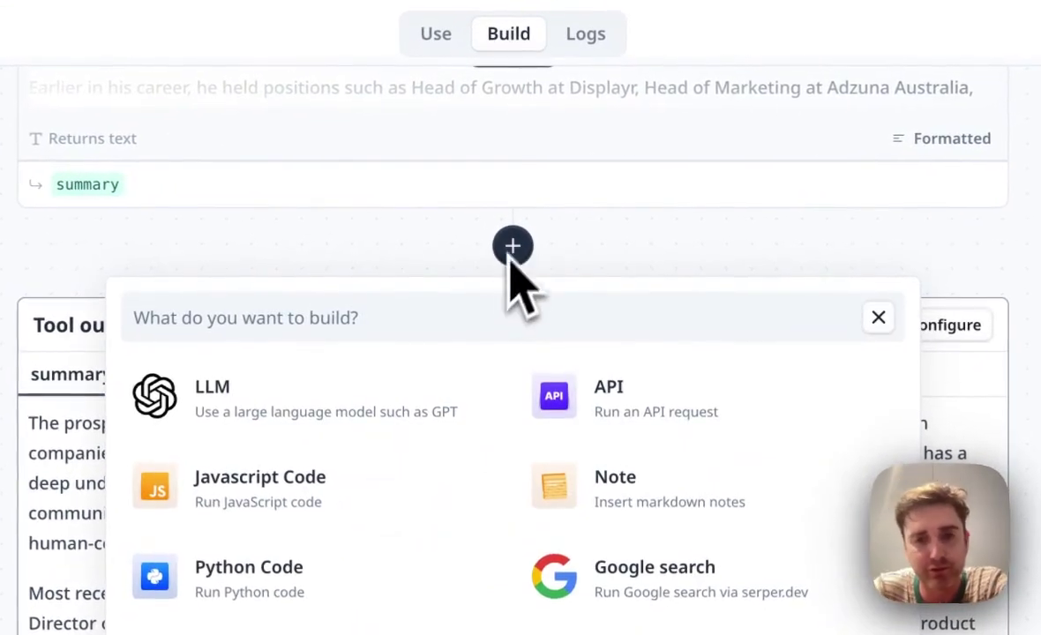
pyautogui.click(422, 322)
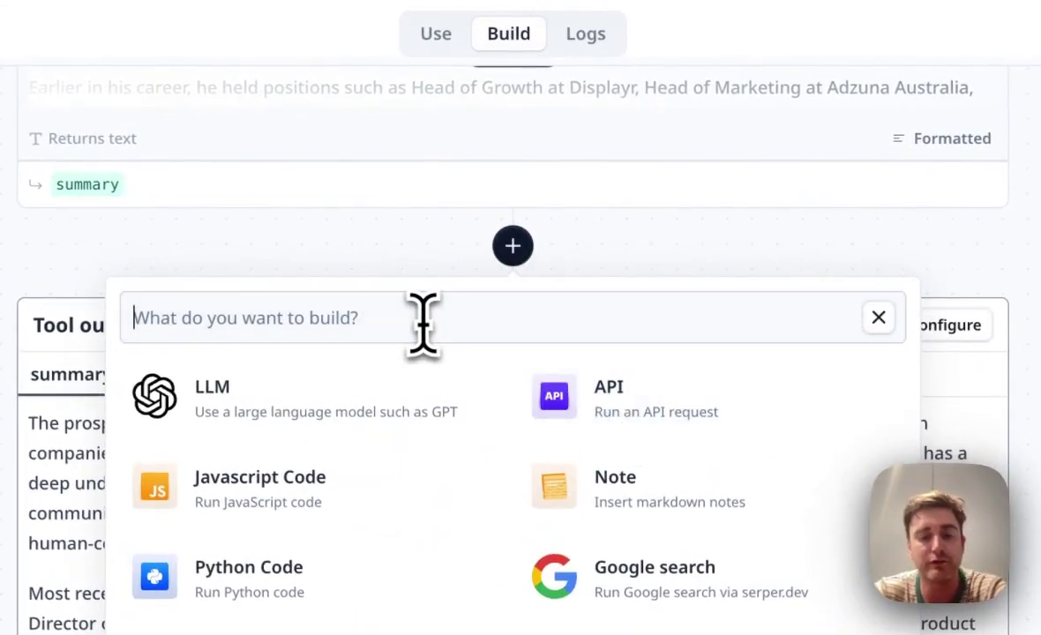
pyautogui.write('s')
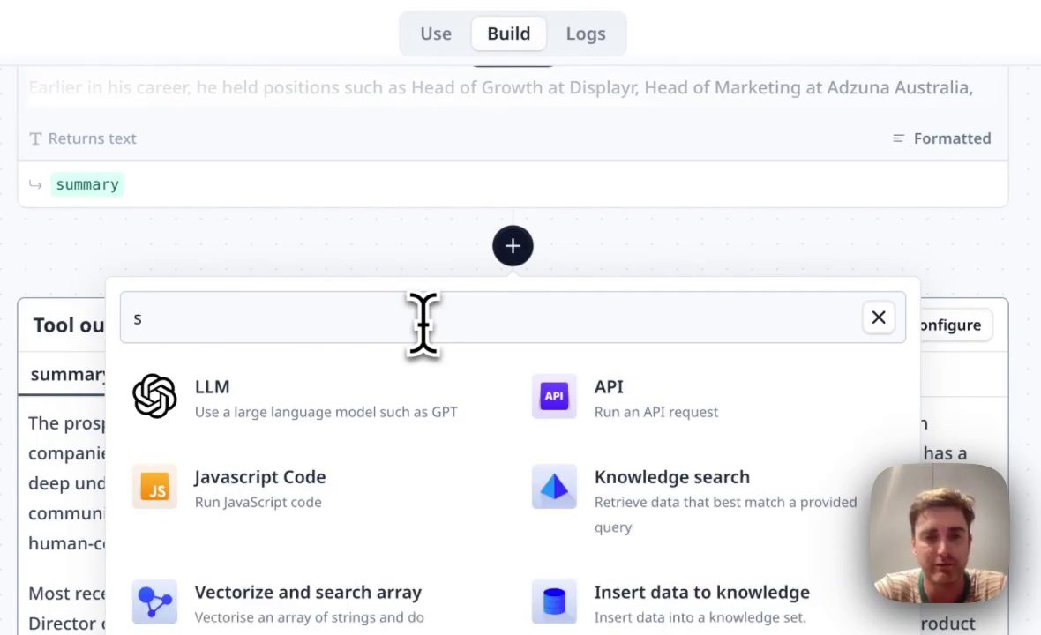
pyautogui.write('lack')
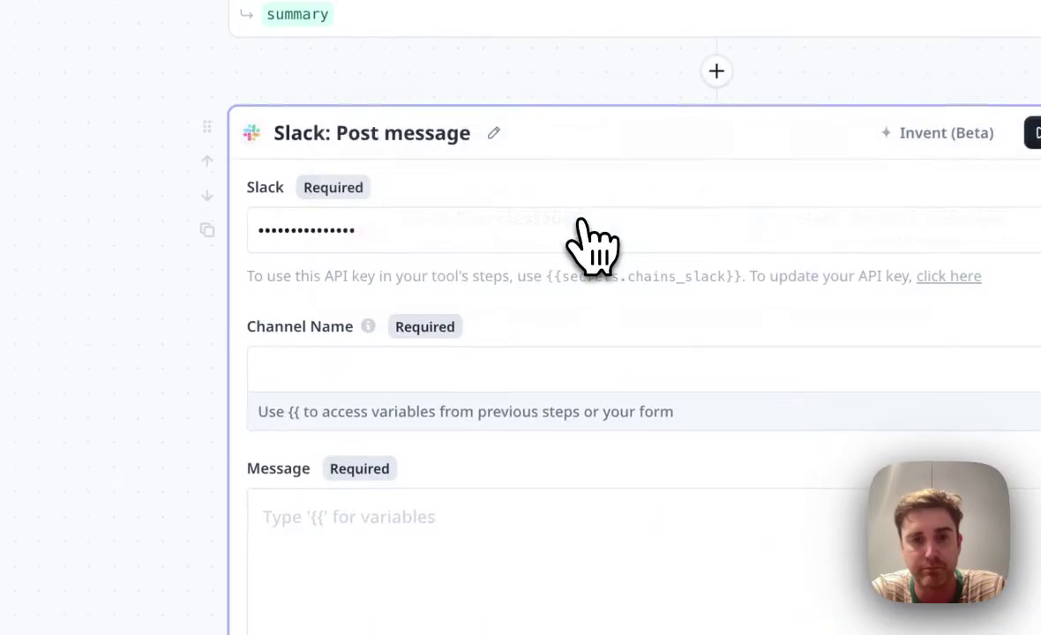
pyautogui.scroll(-1, 545, 360)
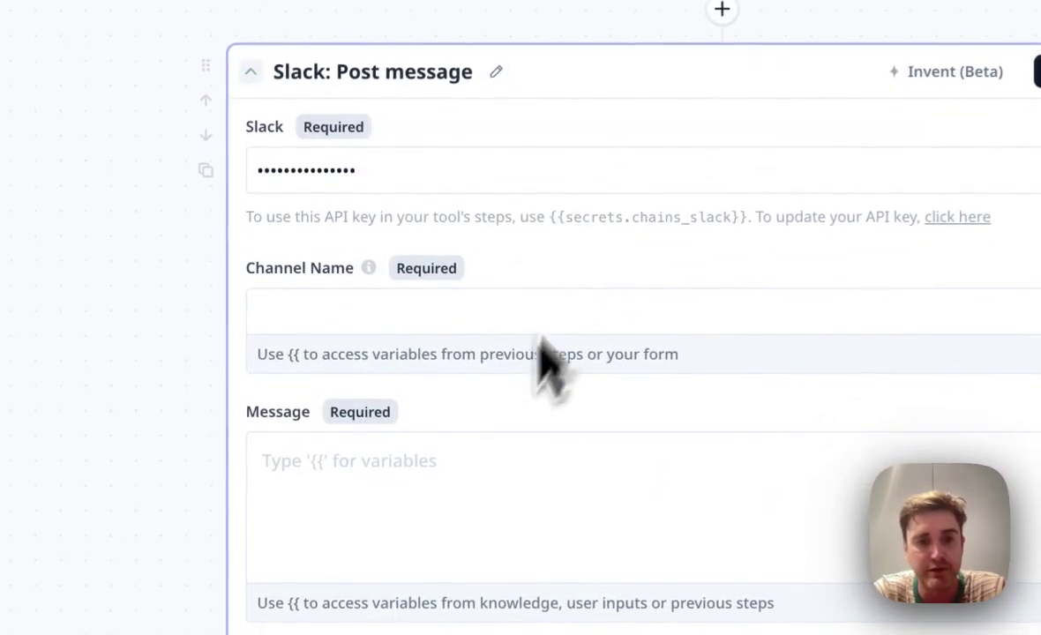
pyautogui.scroll(-3, 476, 511)
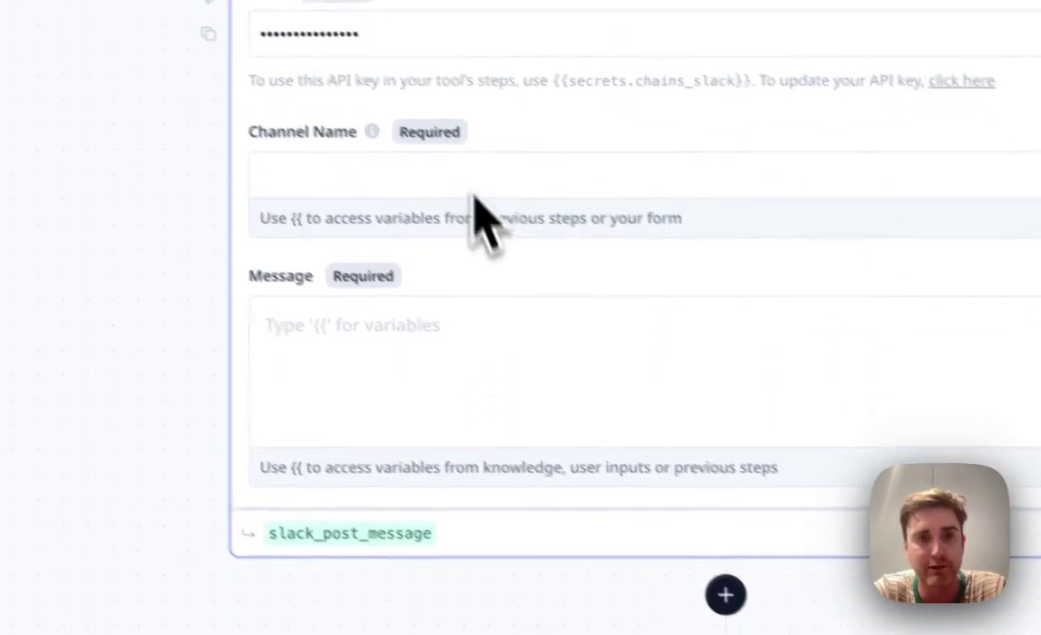
# Step: Set the Slack message to {{ summary.answer }} followed by {{ url }}
pyautogui.click(583, 278)
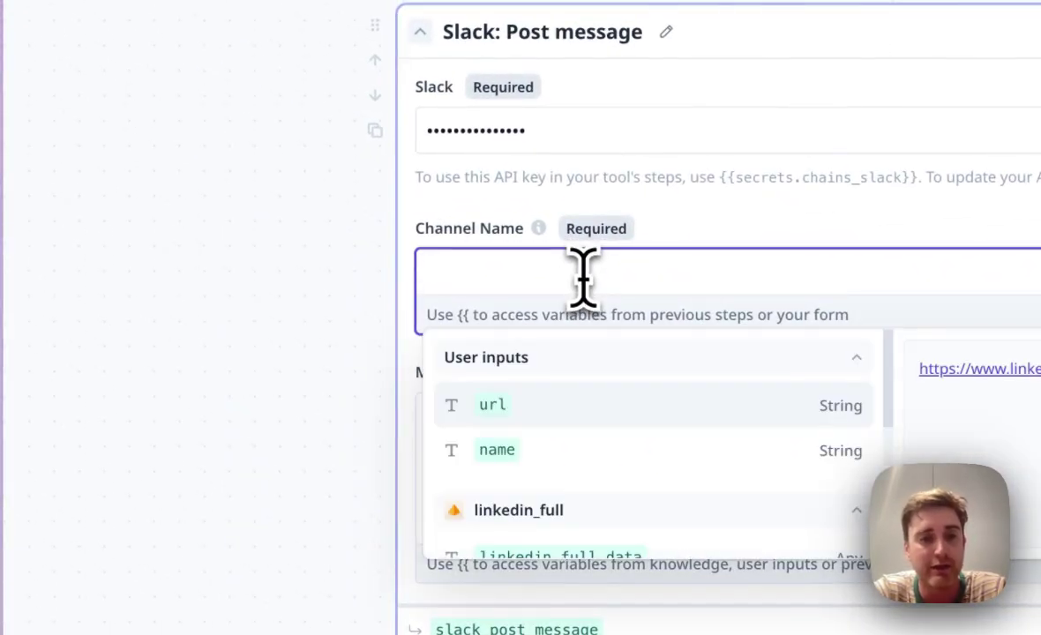
pyautogui.click(390, 377)
pyautogui.click(523, 429)
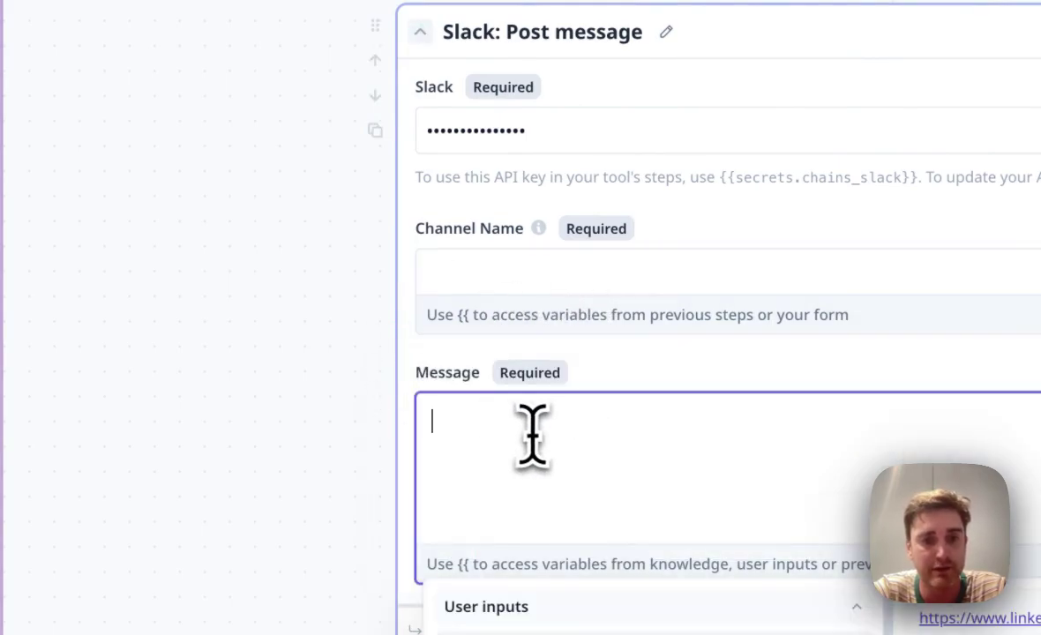
pyautogui.scroll(-8, 538, 441)
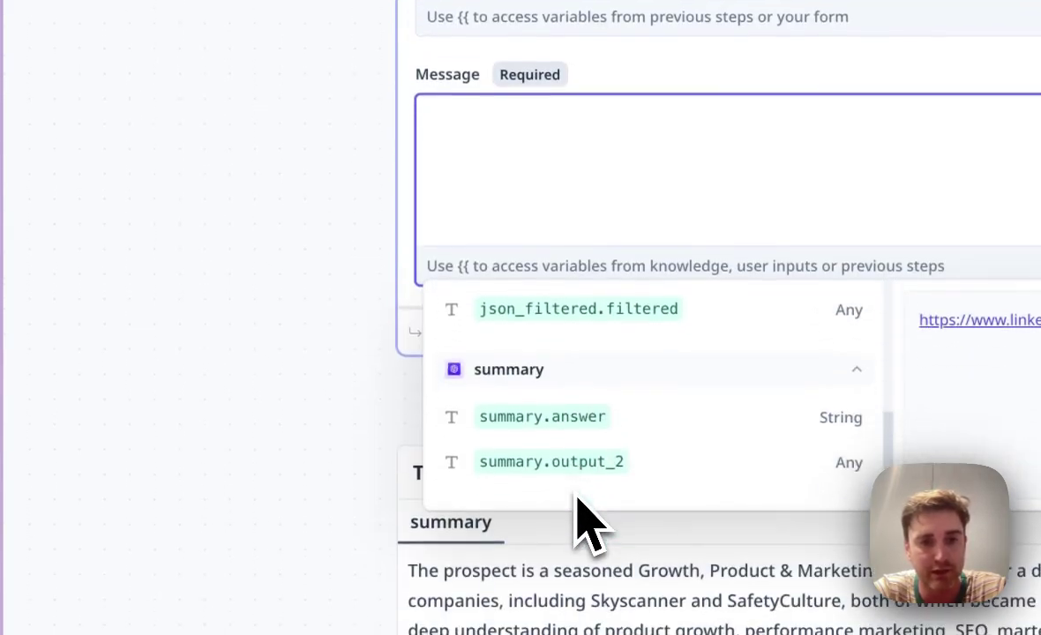
pyautogui.click(614, 428)
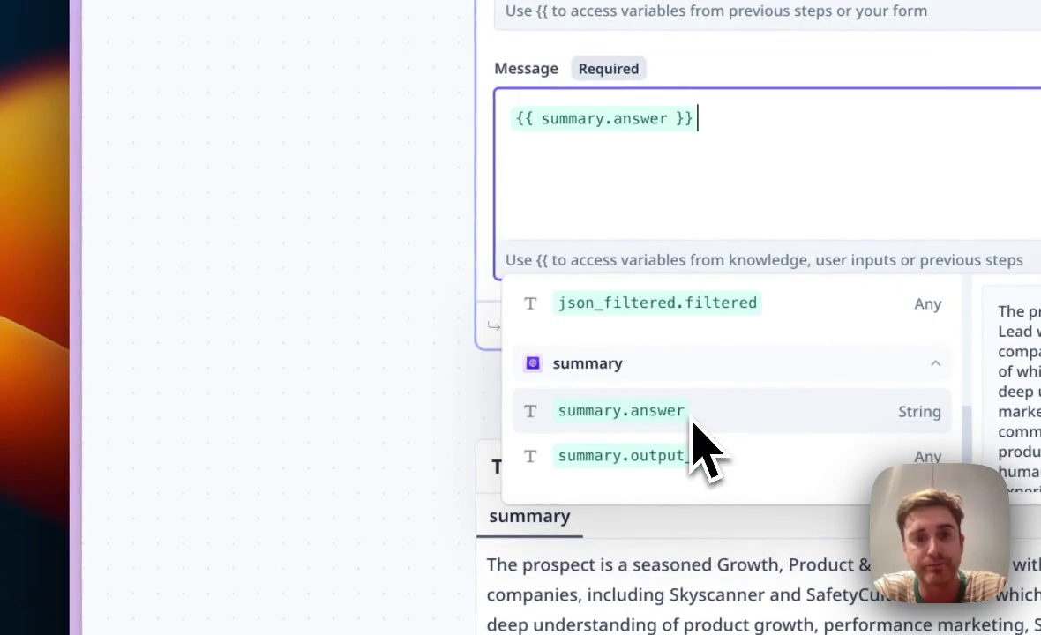
pyautogui.click(342, 428)
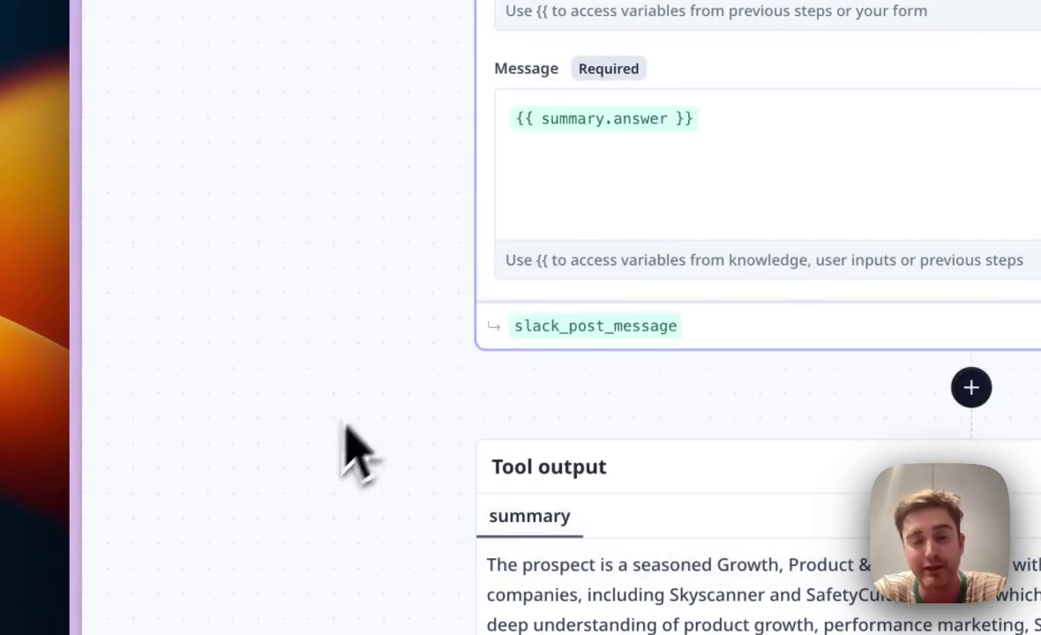
pyautogui.click(723, 145)
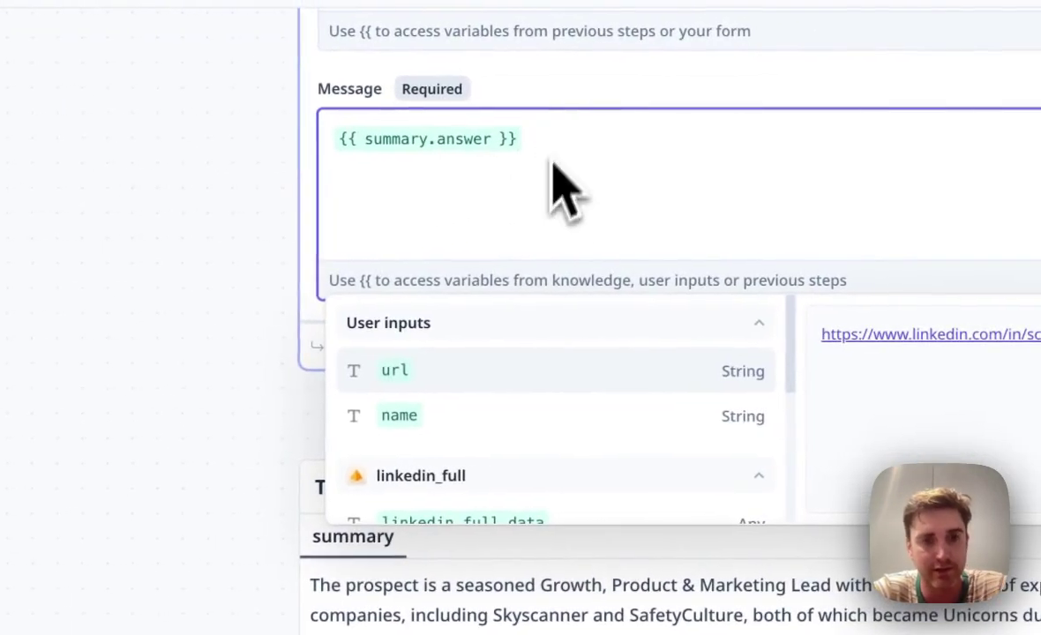
pyautogui.scroll(-2, 516, 430)
pyautogui.scroll(2, 507, 506)
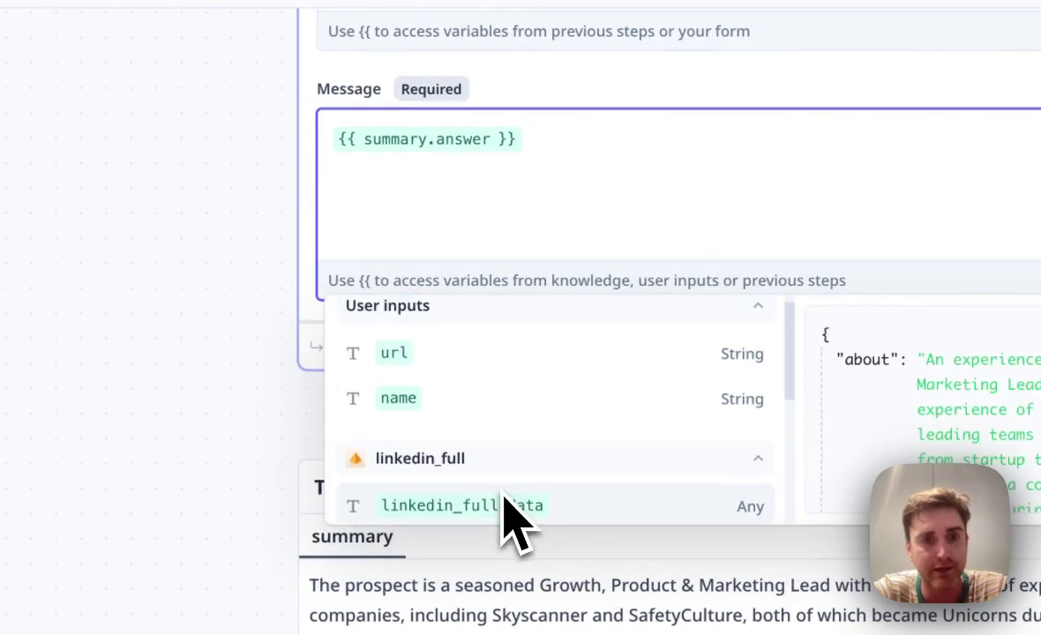
pyautogui.click(495, 357)
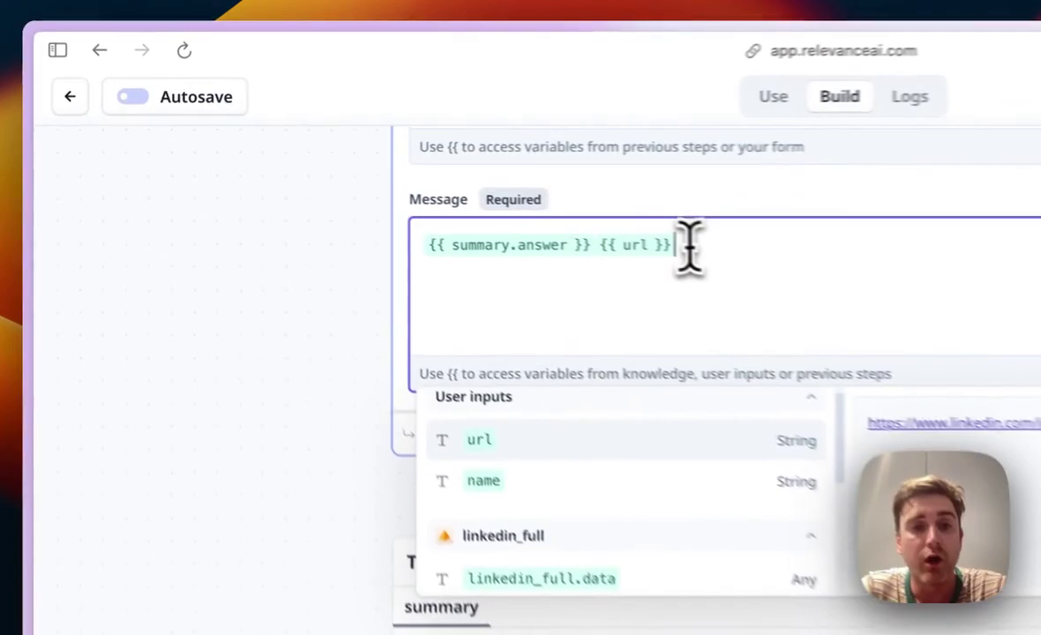
# Step: Clear the message and delete the Slack post-message step
pyautogui.press('BackSpace')
pyautogui.press('BackSpace')
pyautogui.press('BackSpace')
pyautogui.press('BackSpace')
pyautogui.press('BackSpace')
pyautogui.press('BackSpace')
pyautogui.press('BackSpace')
pyautogui.press('BackSpace')
pyautogui.press('BackSpace')
pyautogui.press('BackSpace')
pyautogui.press('BackSpace')
pyautogui.press('BackSpace')
pyautogui.press('BackSpace')
pyautogui.press('BackSpace')
pyautogui.press('BackSpace')
pyautogui.press('BackSpace')
pyautogui.press('BackSpace')
pyautogui.press('BackSpace')
pyautogui.press('BackSpace')
pyautogui.press('BackSpace')
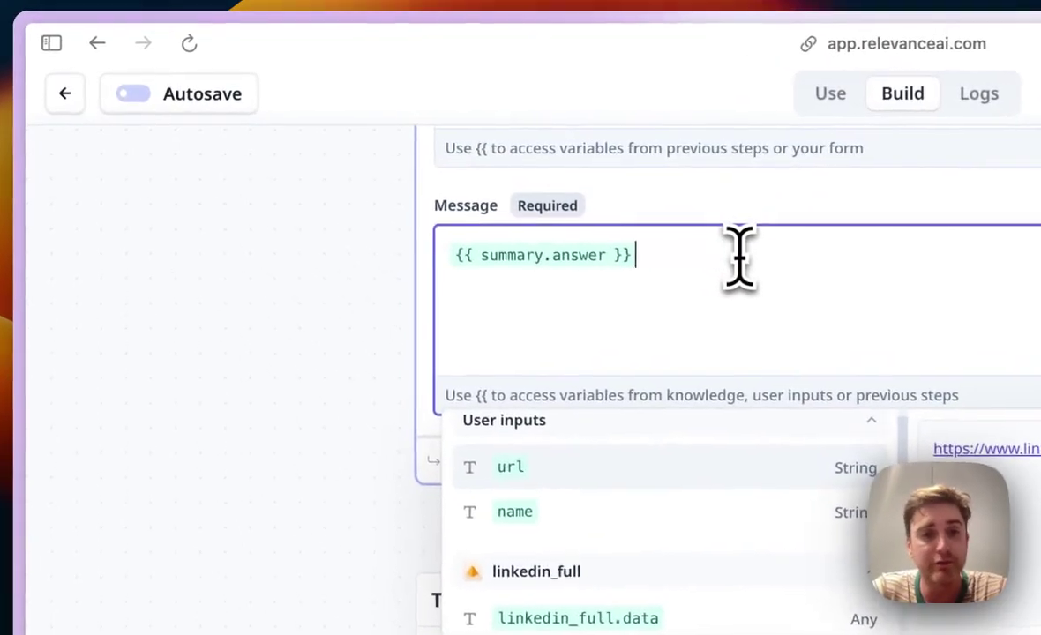
pyautogui.click(274, 396)
pyautogui.scroll(4, 280, 390)
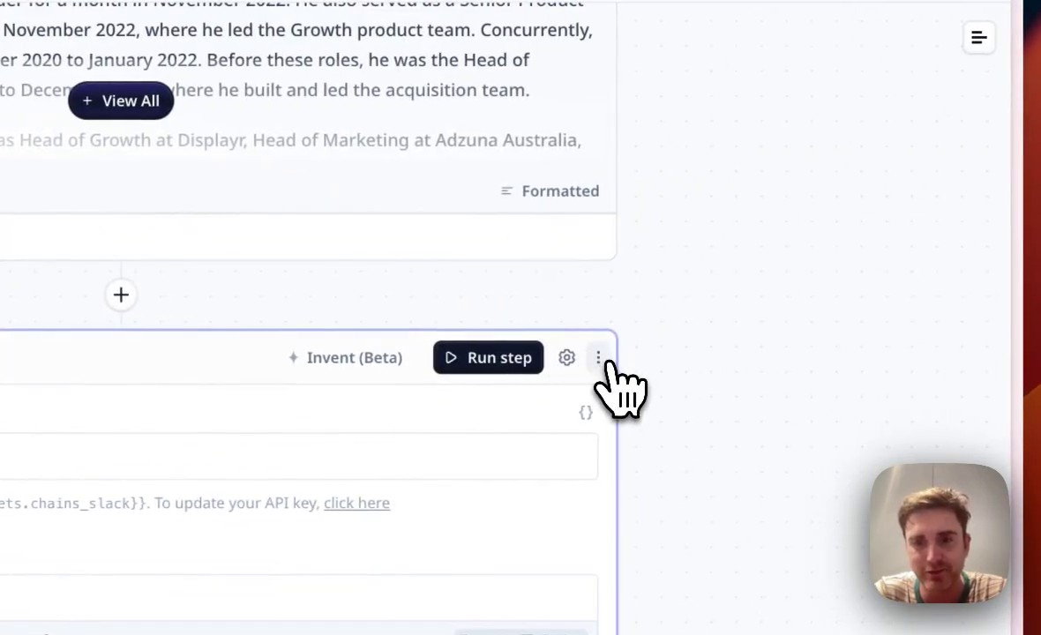
pyautogui.click(607, 357)
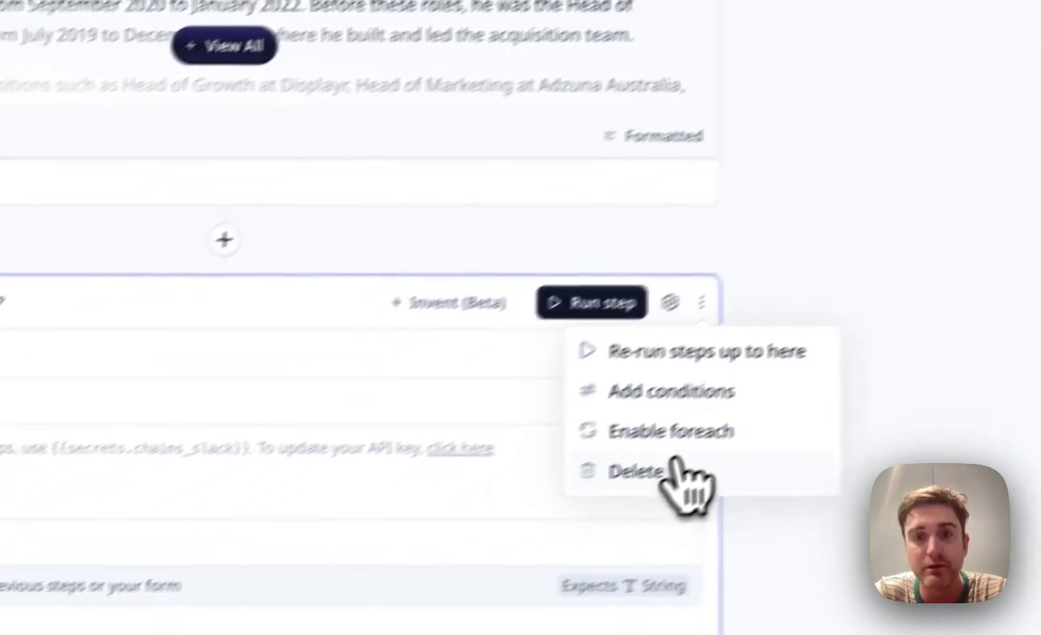
pyautogui.click(679, 477)
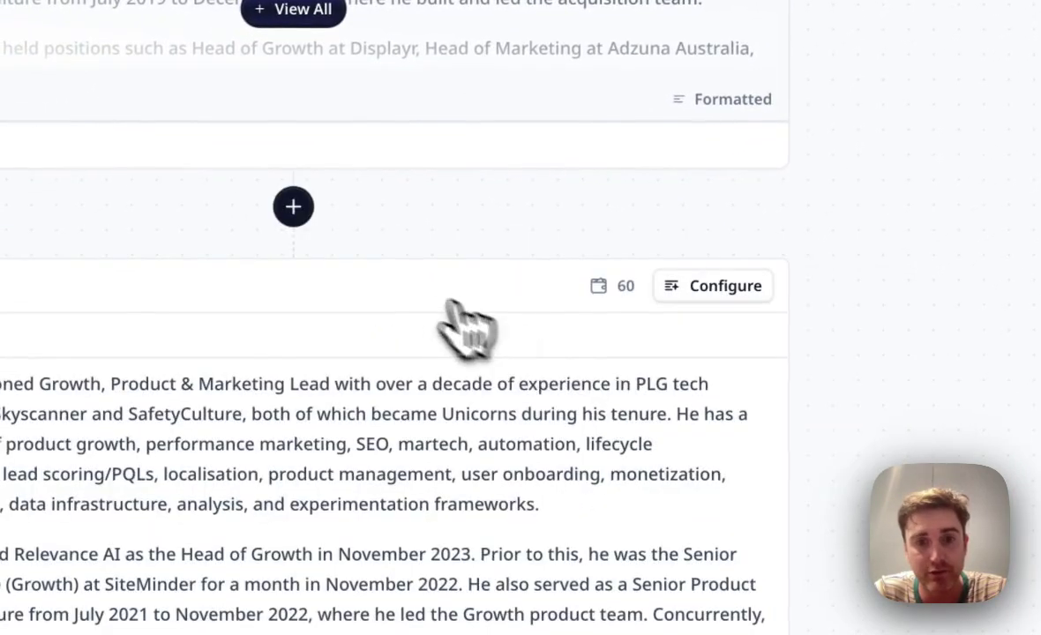
# Step: Search the step list for 'slack' and 'api', then close it without adding a step
pyautogui.click(224, 239)
pyautogui.write('slack')
pyautogui.doubleClick(615, 305)
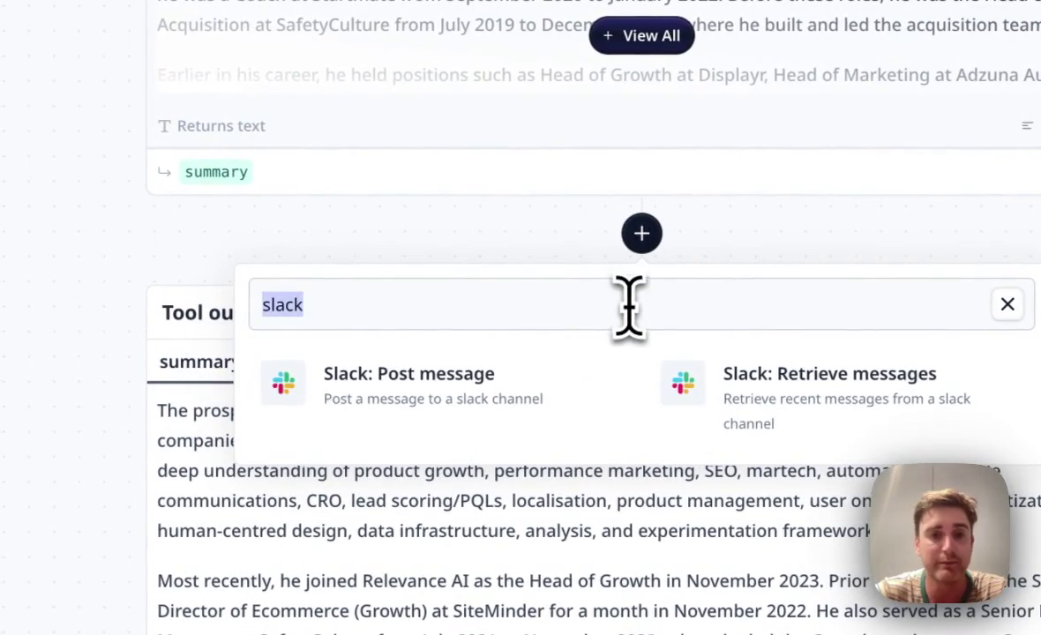
pyautogui.write('api')
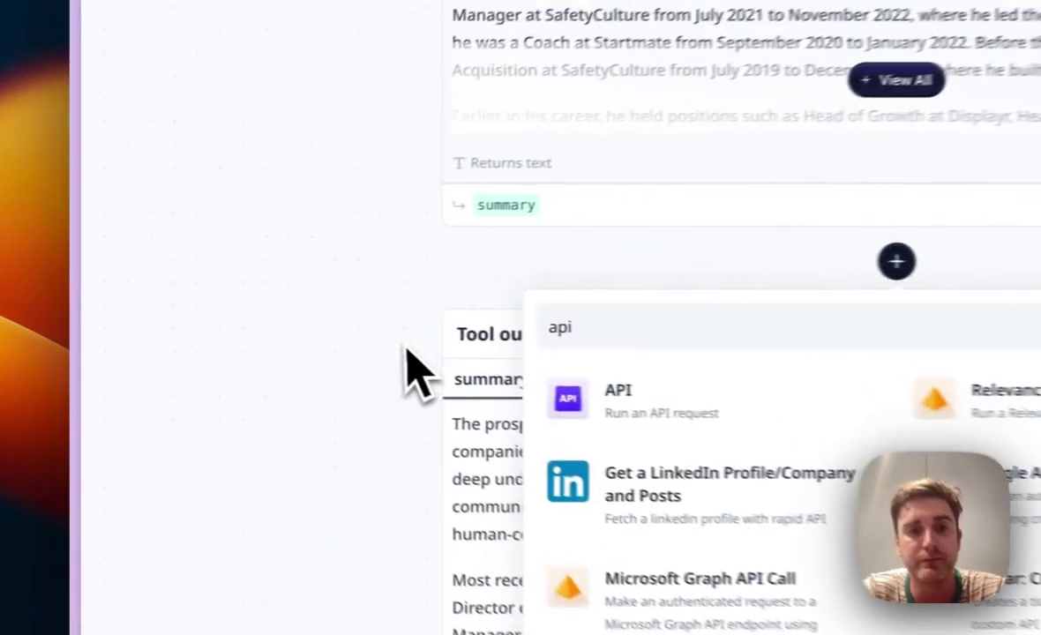
pyautogui.click(249, 328)
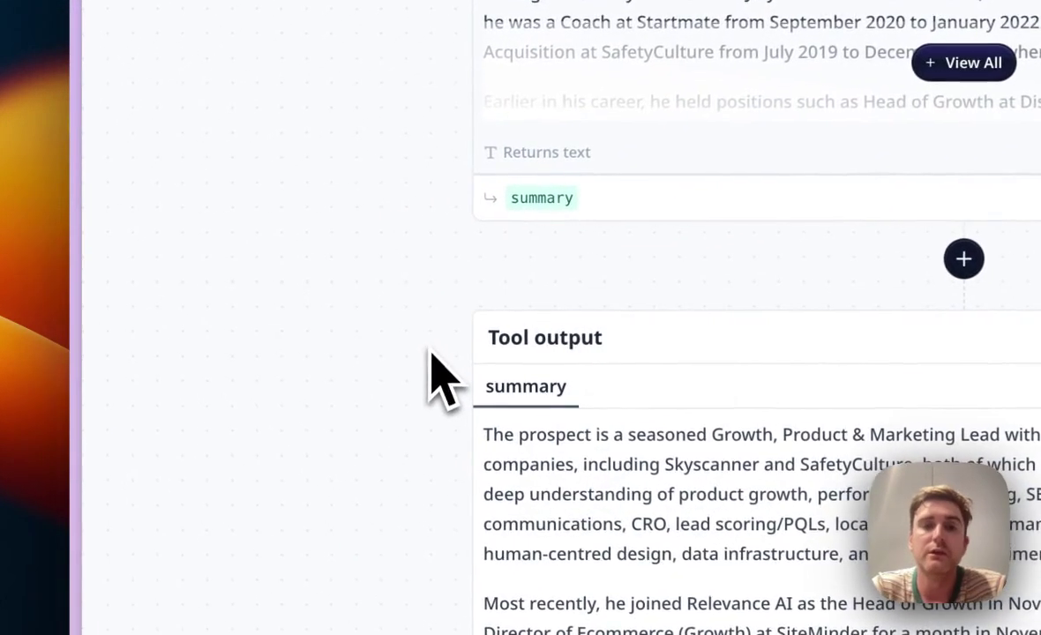
pyautogui.scroll(15, 460, 302)
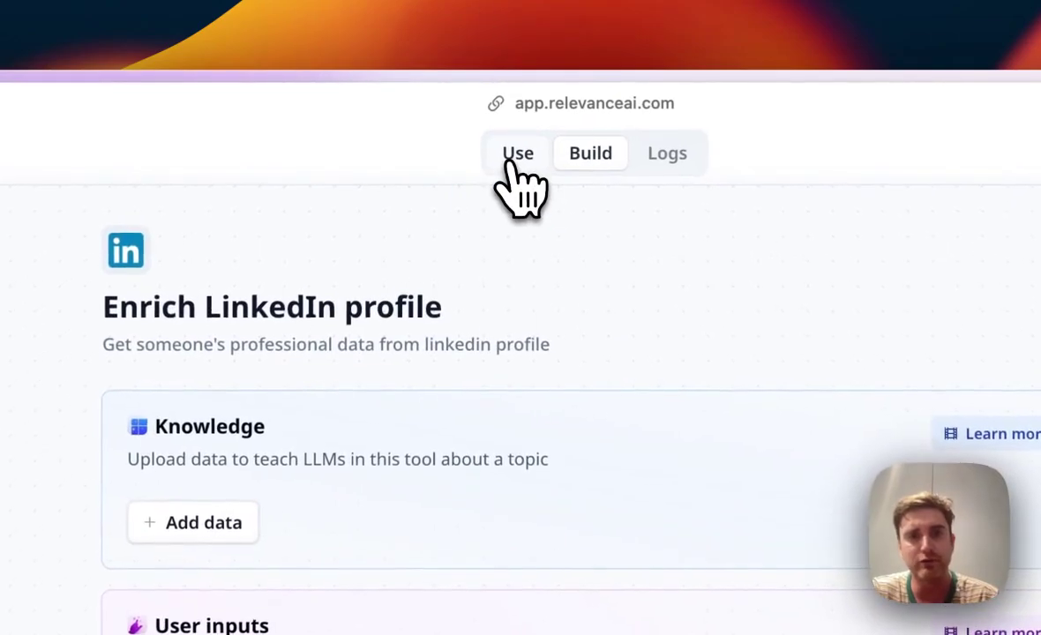
# Step: Go to the Use view's Run in bulk tab and start a new bulk run
pyautogui.click(512, 164)
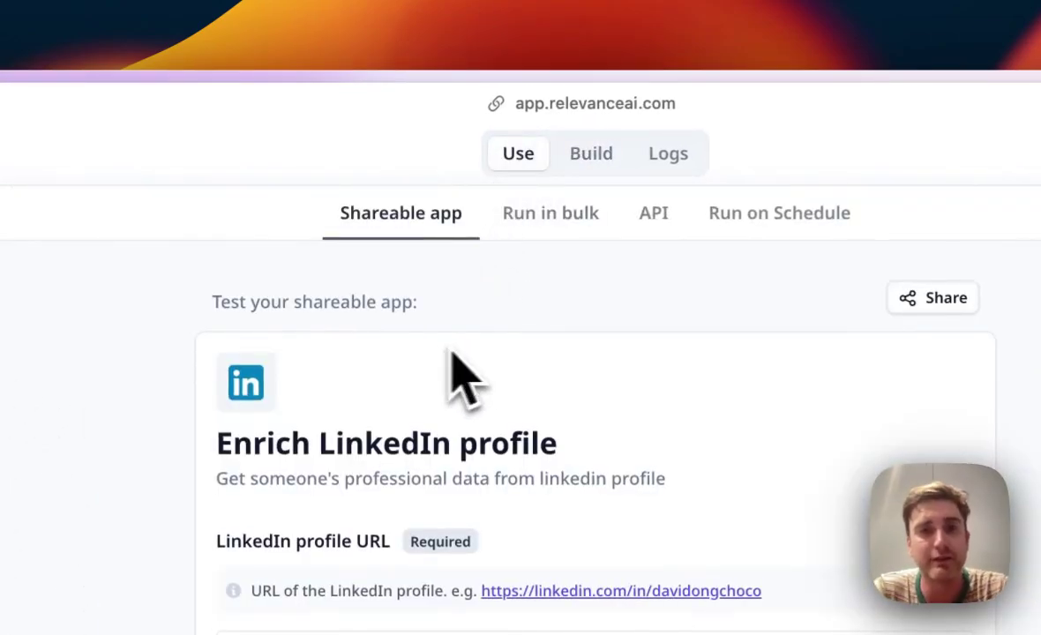
pyautogui.click(545, 226)
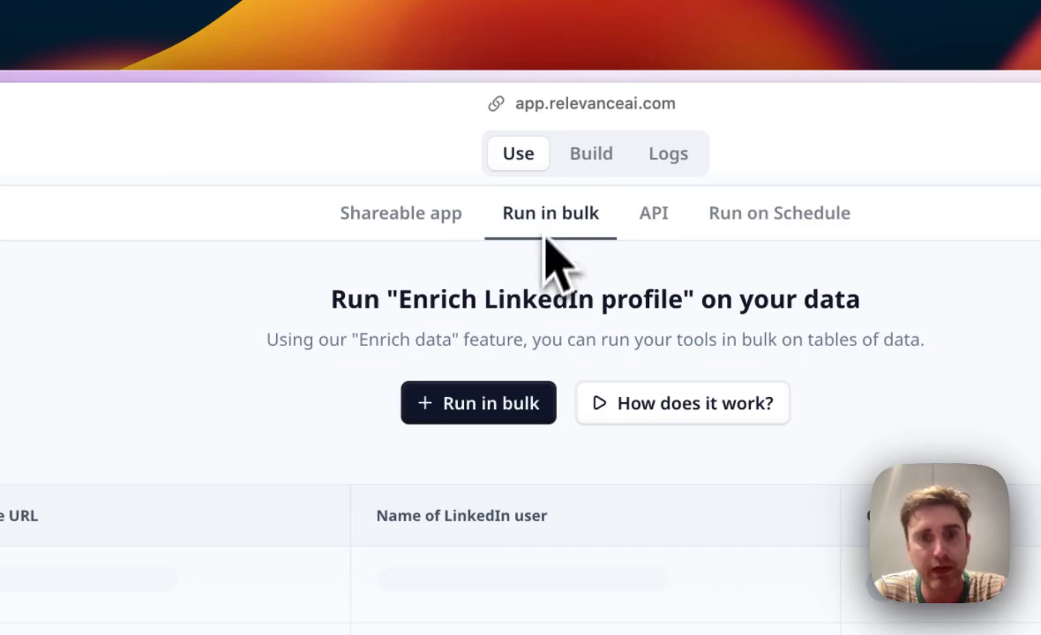
pyautogui.click(493, 405)
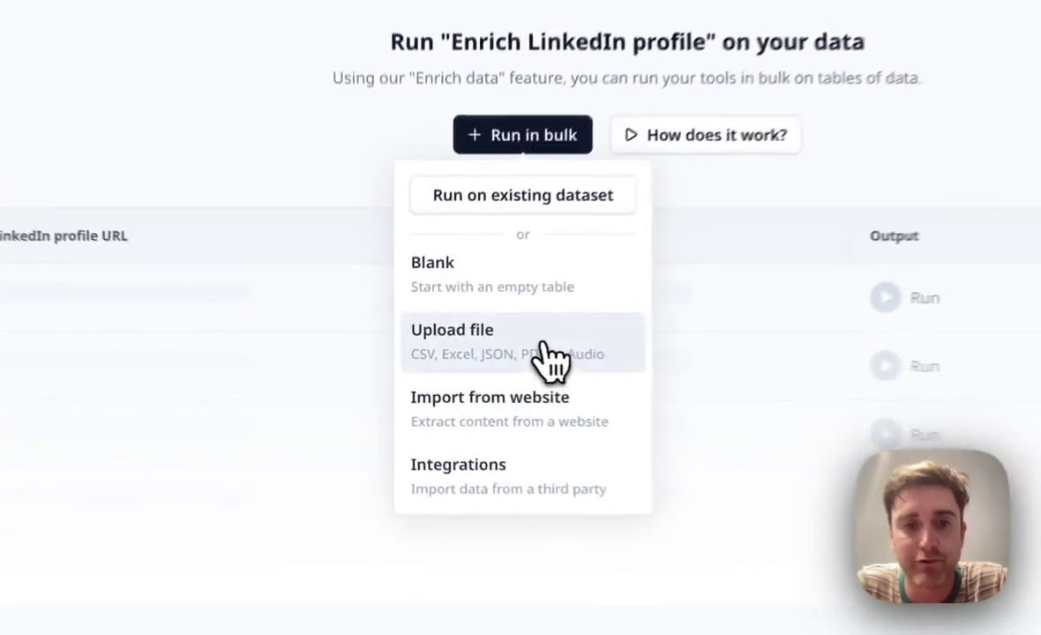
# Step: Upload LinkedIn Profile List.xlsx from Finder into a new bulk-run table
pyautogui.click(474, 359)
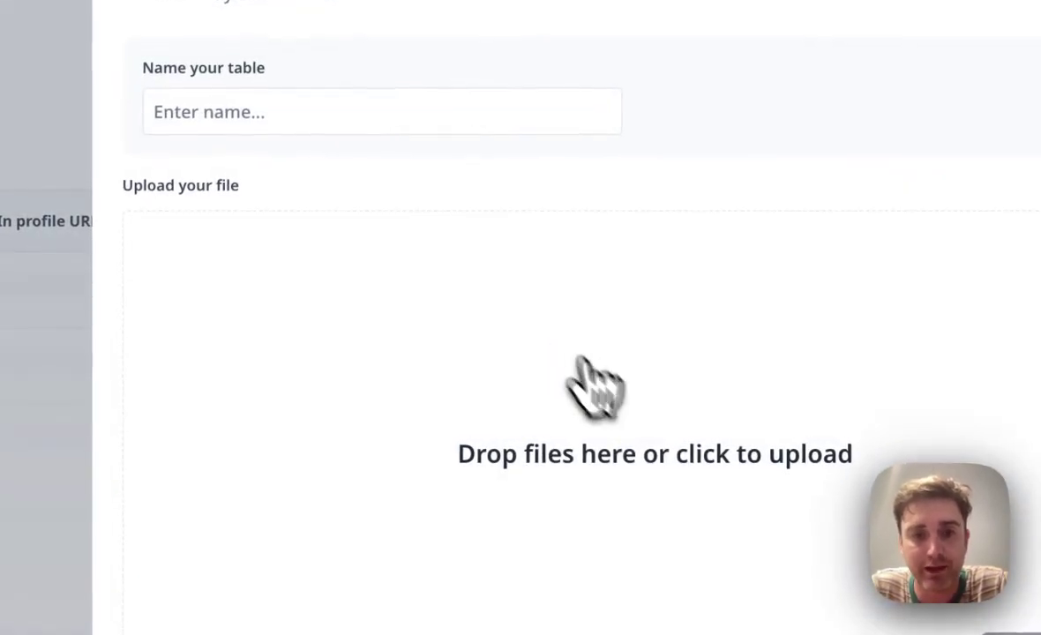
pyautogui.click(677, 457)
pyautogui.doubleClick(302, 221)
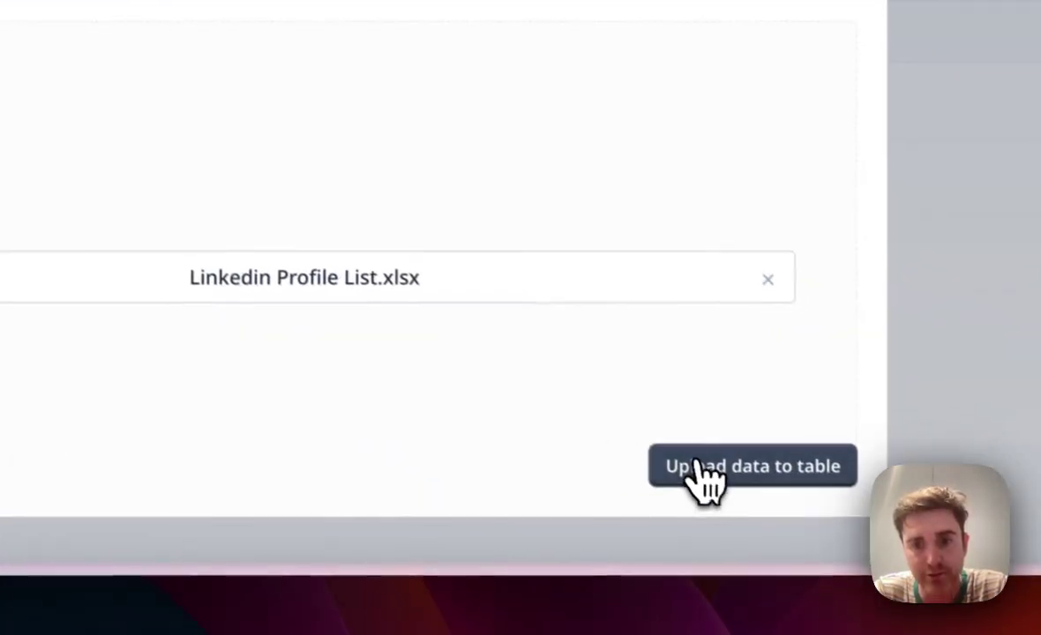
pyautogui.click(688, 475)
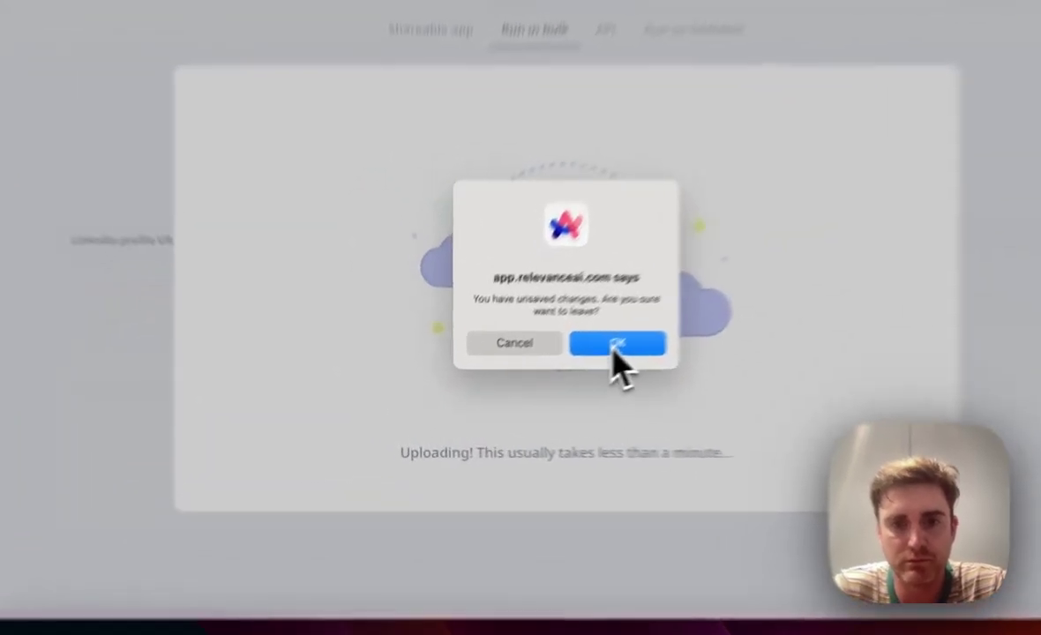
# Step: Map LinkedIn profile URL to the Linkedin-URL column and the user name to Name, then continue
pyautogui.click(555, 368)
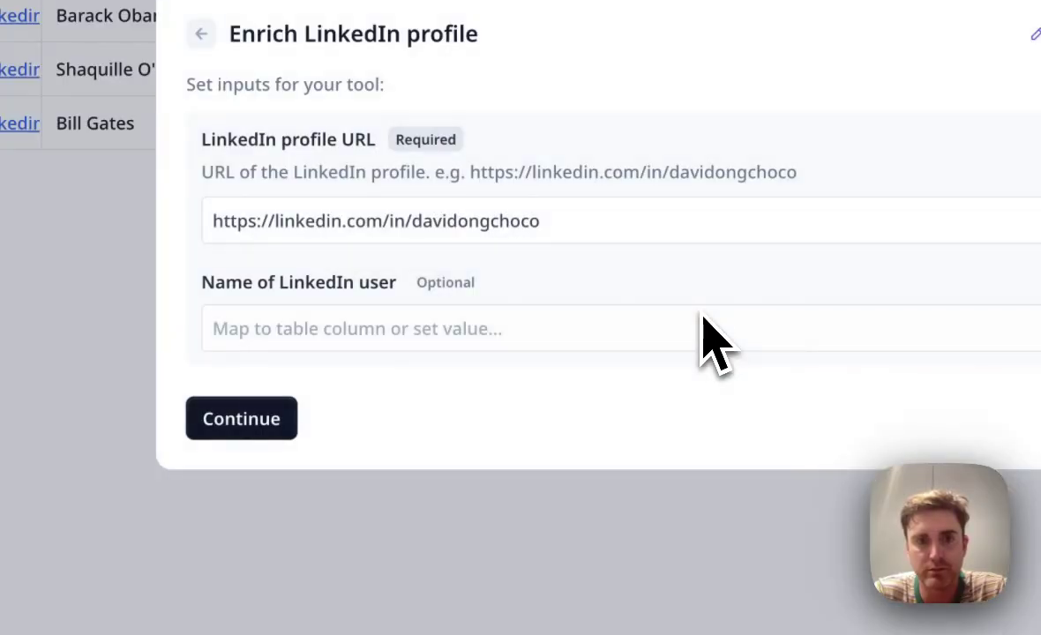
pyautogui.click(663, 222)
pyautogui.click(547, 294)
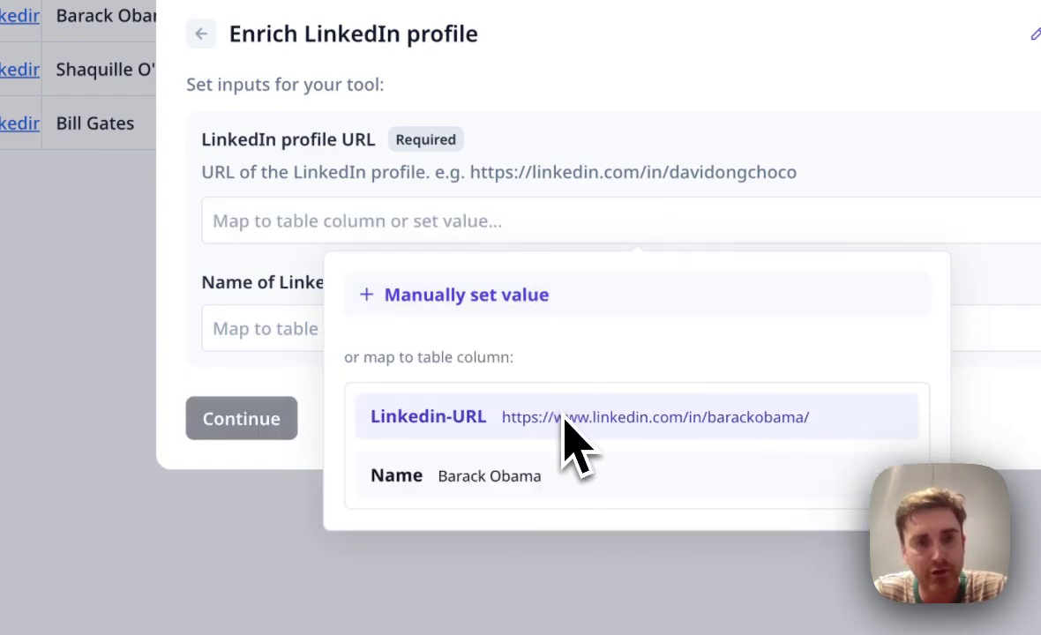
pyautogui.click(529, 423)
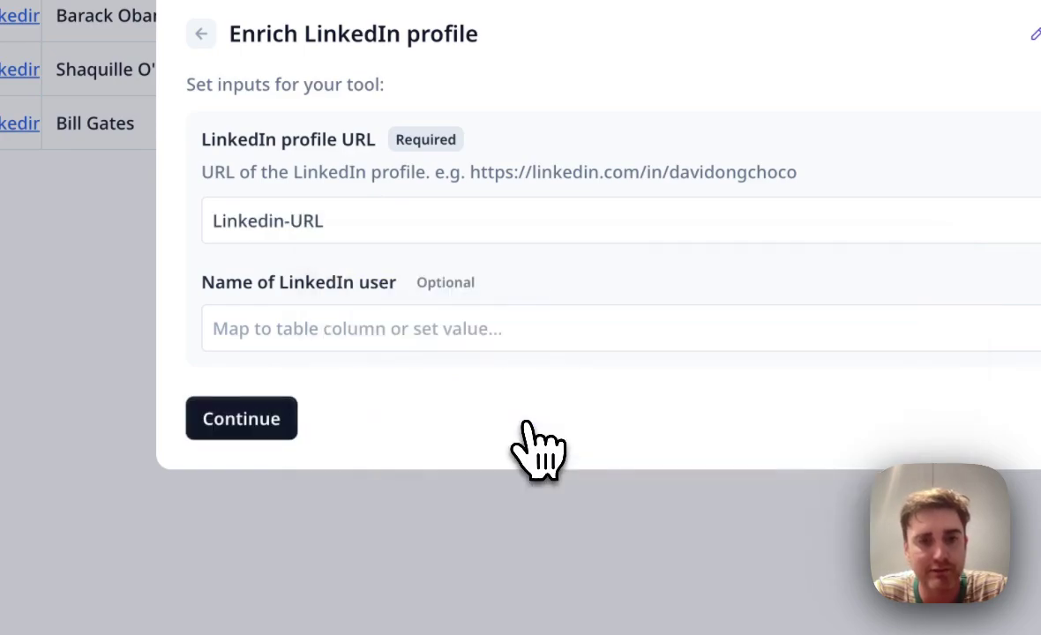
pyautogui.click(476, 339)
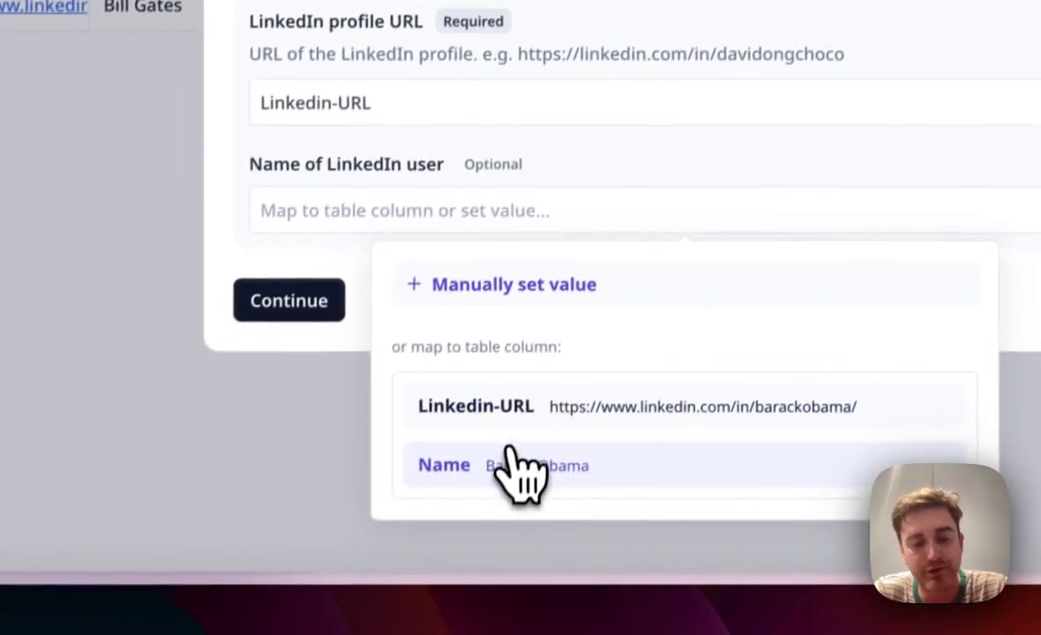
pyautogui.click(511, 459)
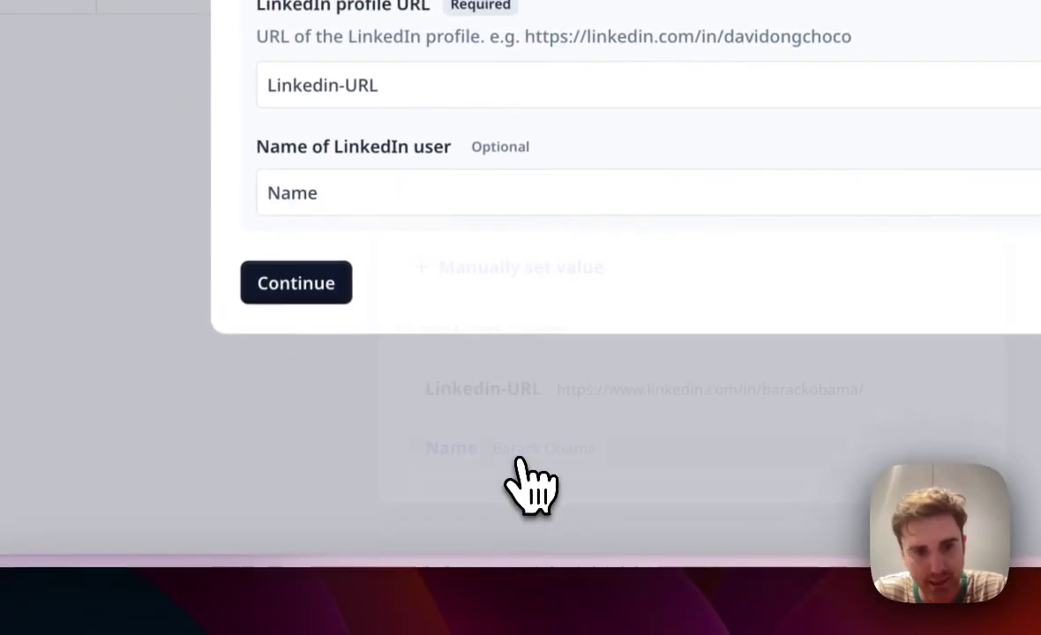
pyautogui.click(299, 282)
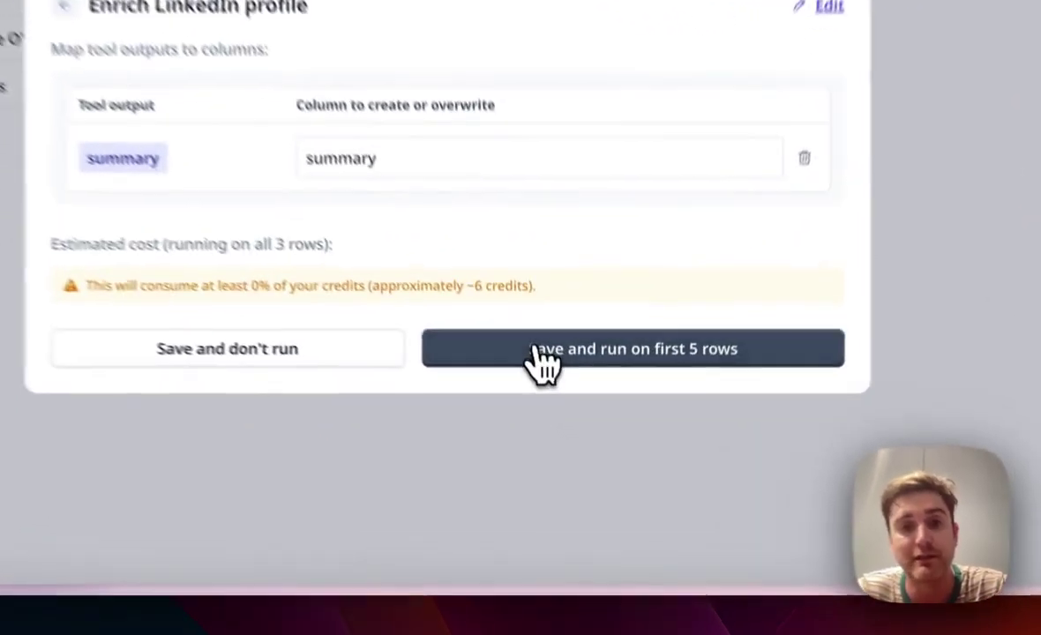
# Step: Save the setup, run it on the first 5 rows, and widen the summary column to show the full career summaries
pyautogui.click(535, 351)
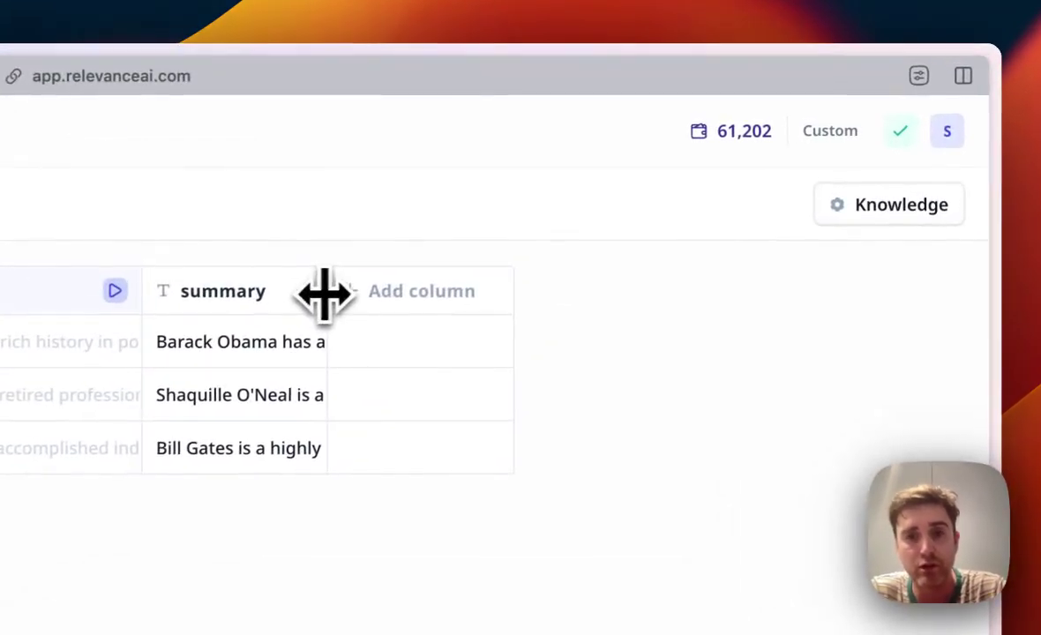
pyautogui.moveTo(324, 296); pyautogui.dragTo(796, 295)
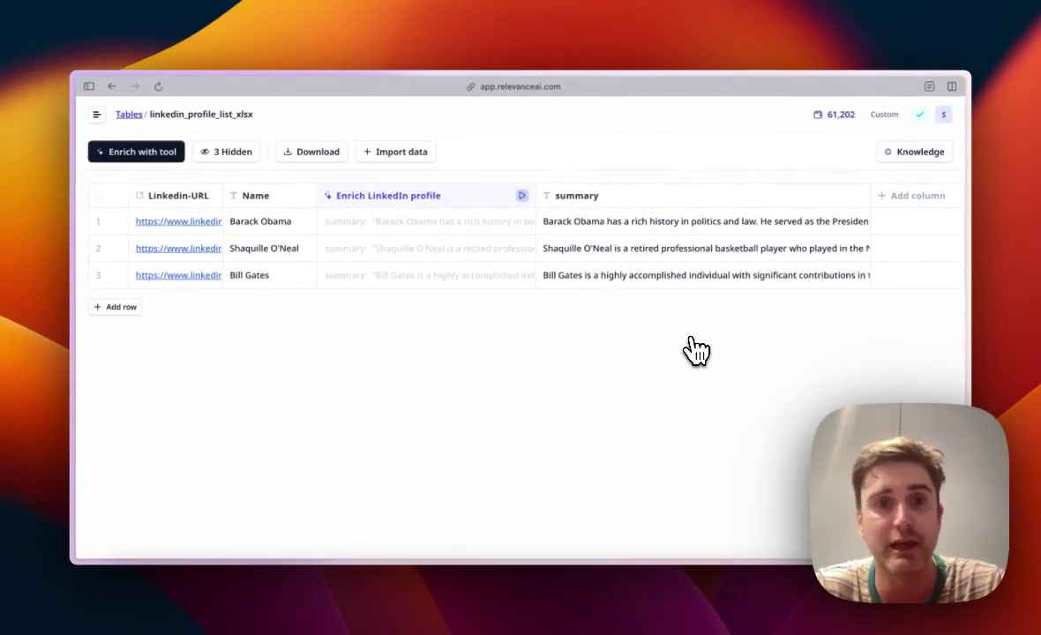
pyautogui.click(395, 152)
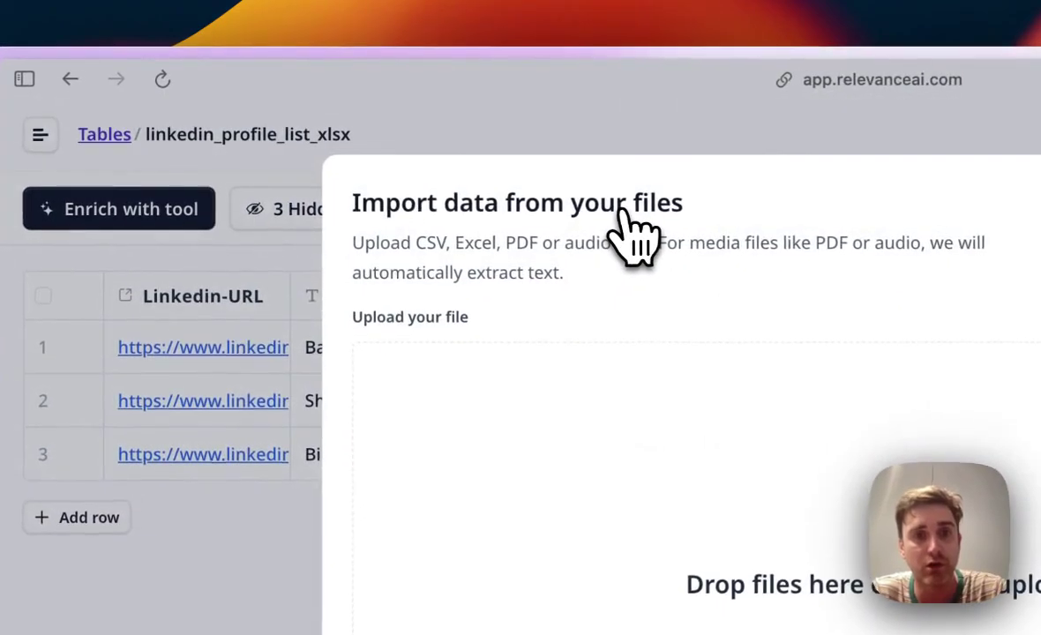
pyautogui.click(265, 617)
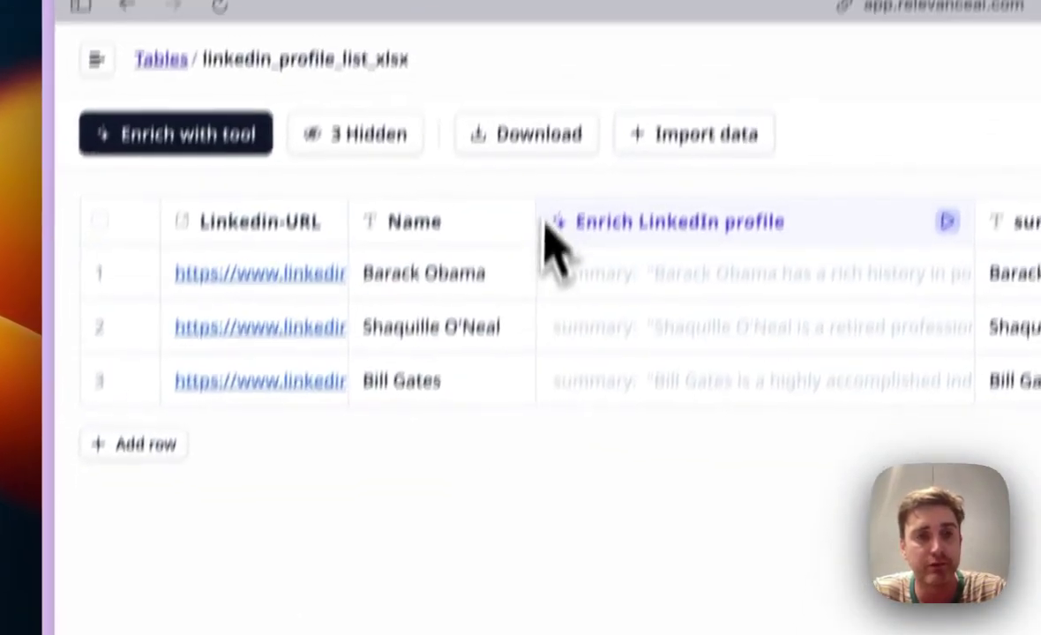